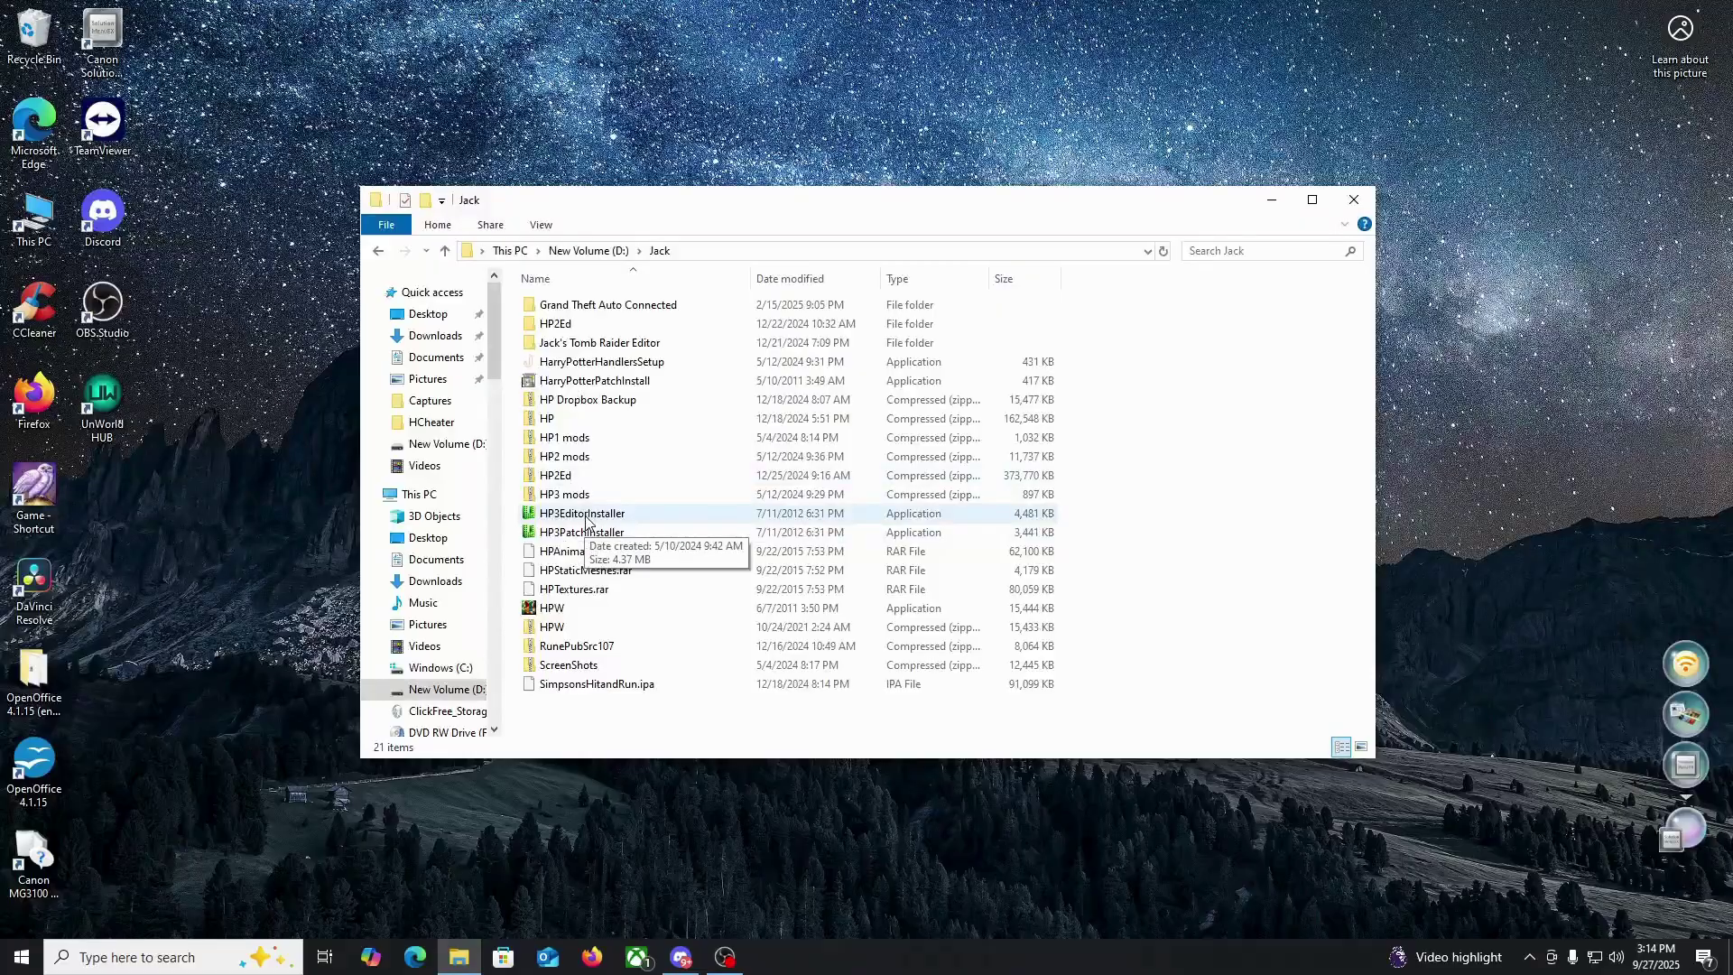
- Run HP3EditorInstaller with game folder G:\Harry Potter and the Prisoner of Azkaban(TM) and runtime UnrealEngine2Runtime
{"action": "double_click", "coordinate": [586, 520]}
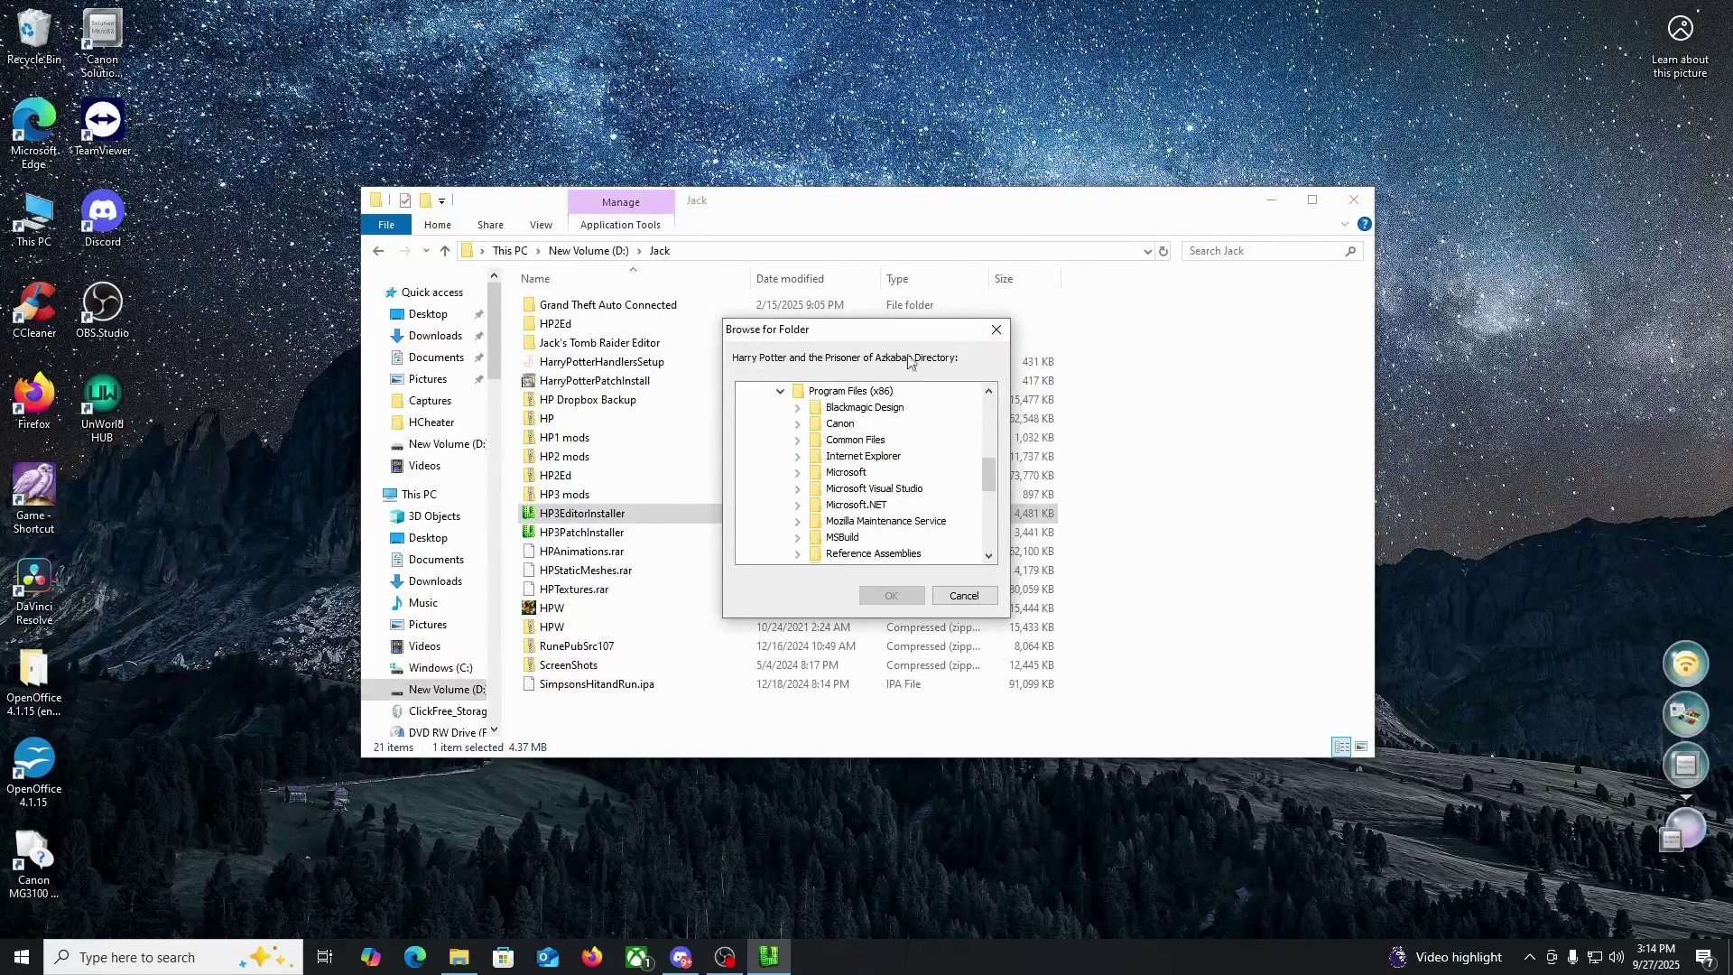
{"action": "left_click", "coordinate": [781, 392]}
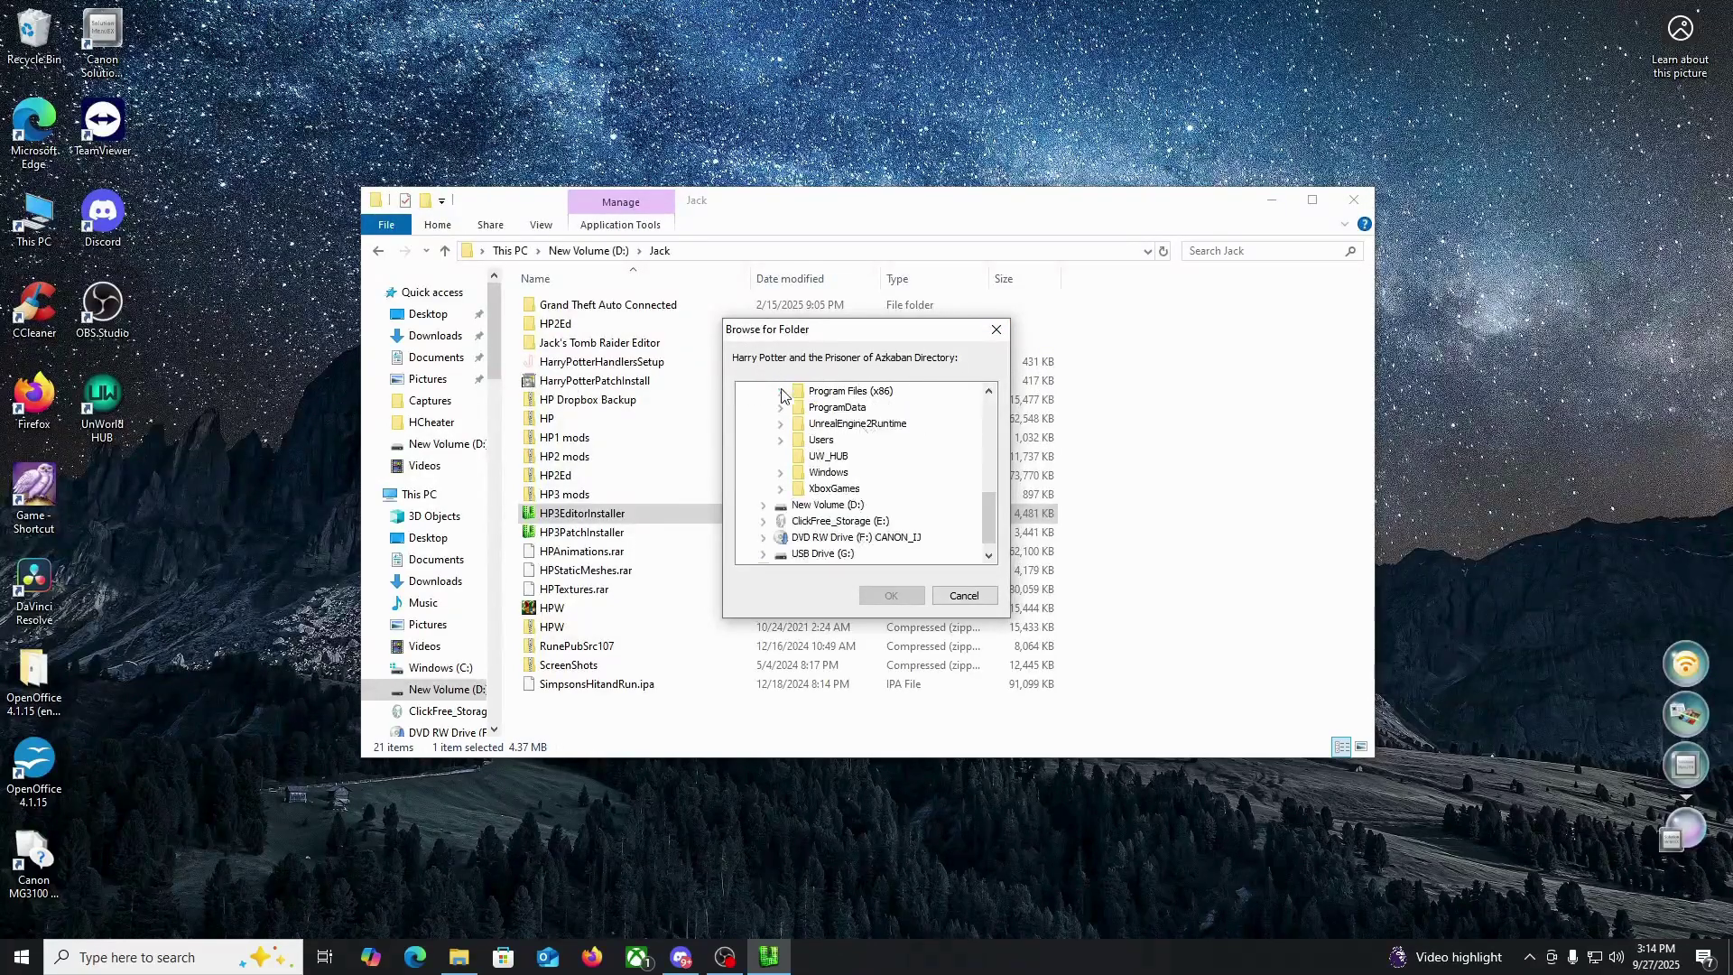
{"action": "left_click", "coordinate": [762, 554]}
{"action": "left_click", "coordinate": [871, 441]}
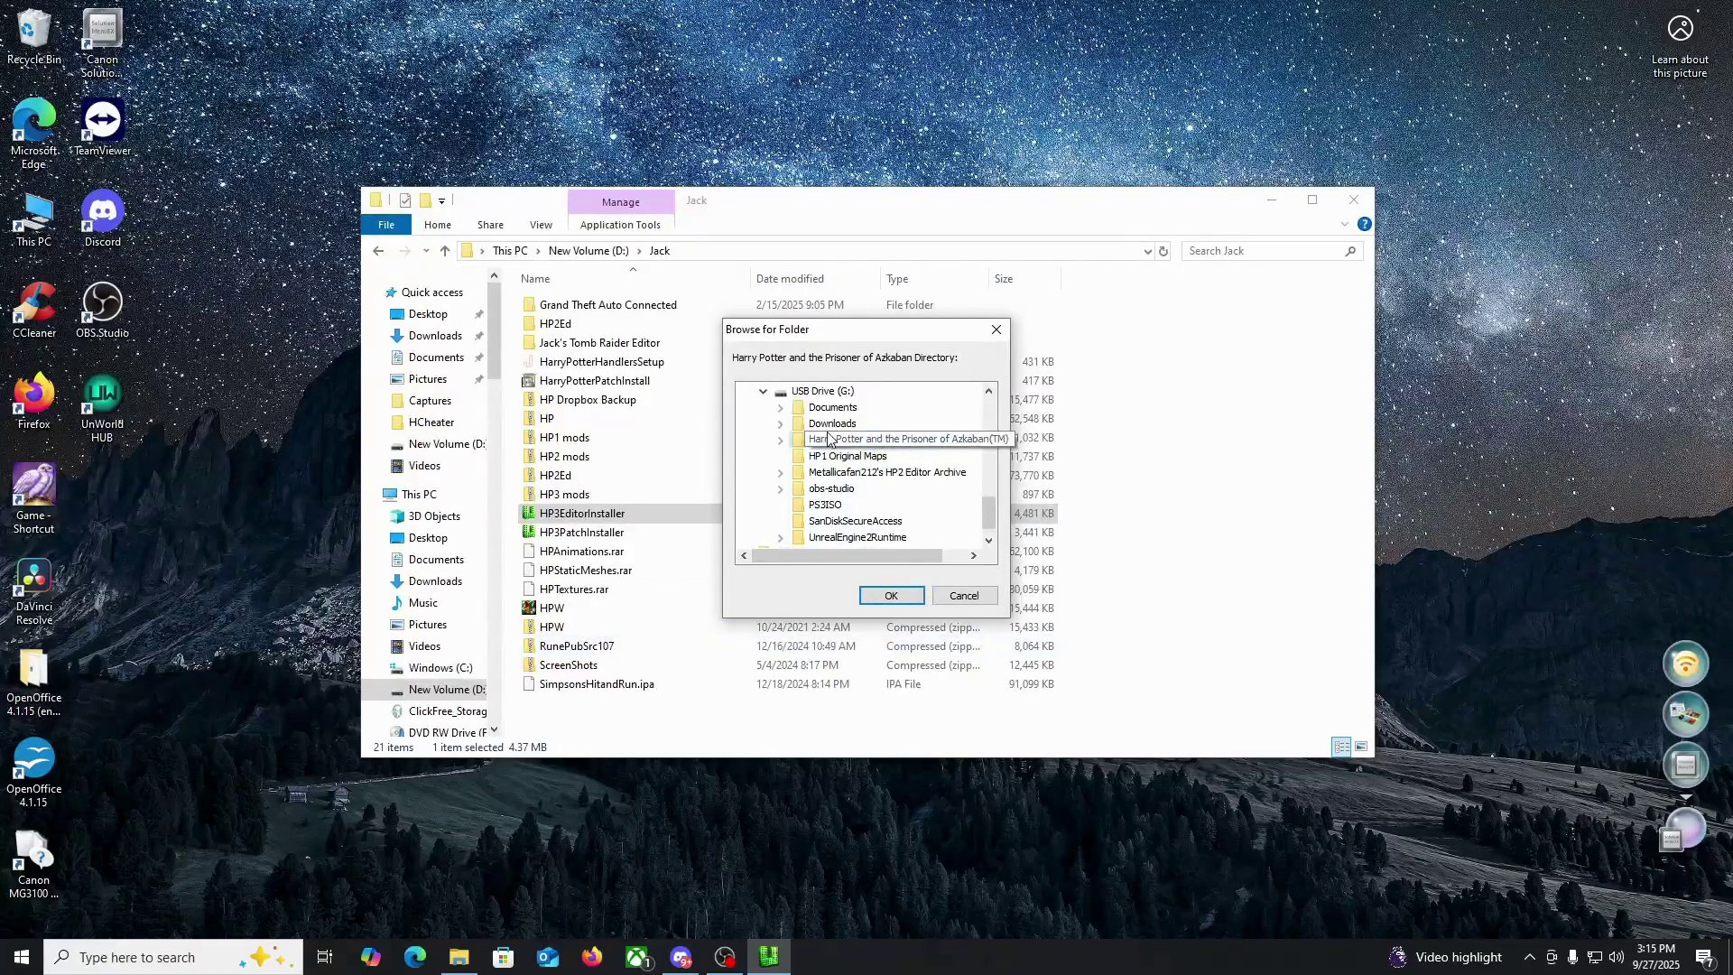
{"action": "left_click", "coordinate": [891, 595]}
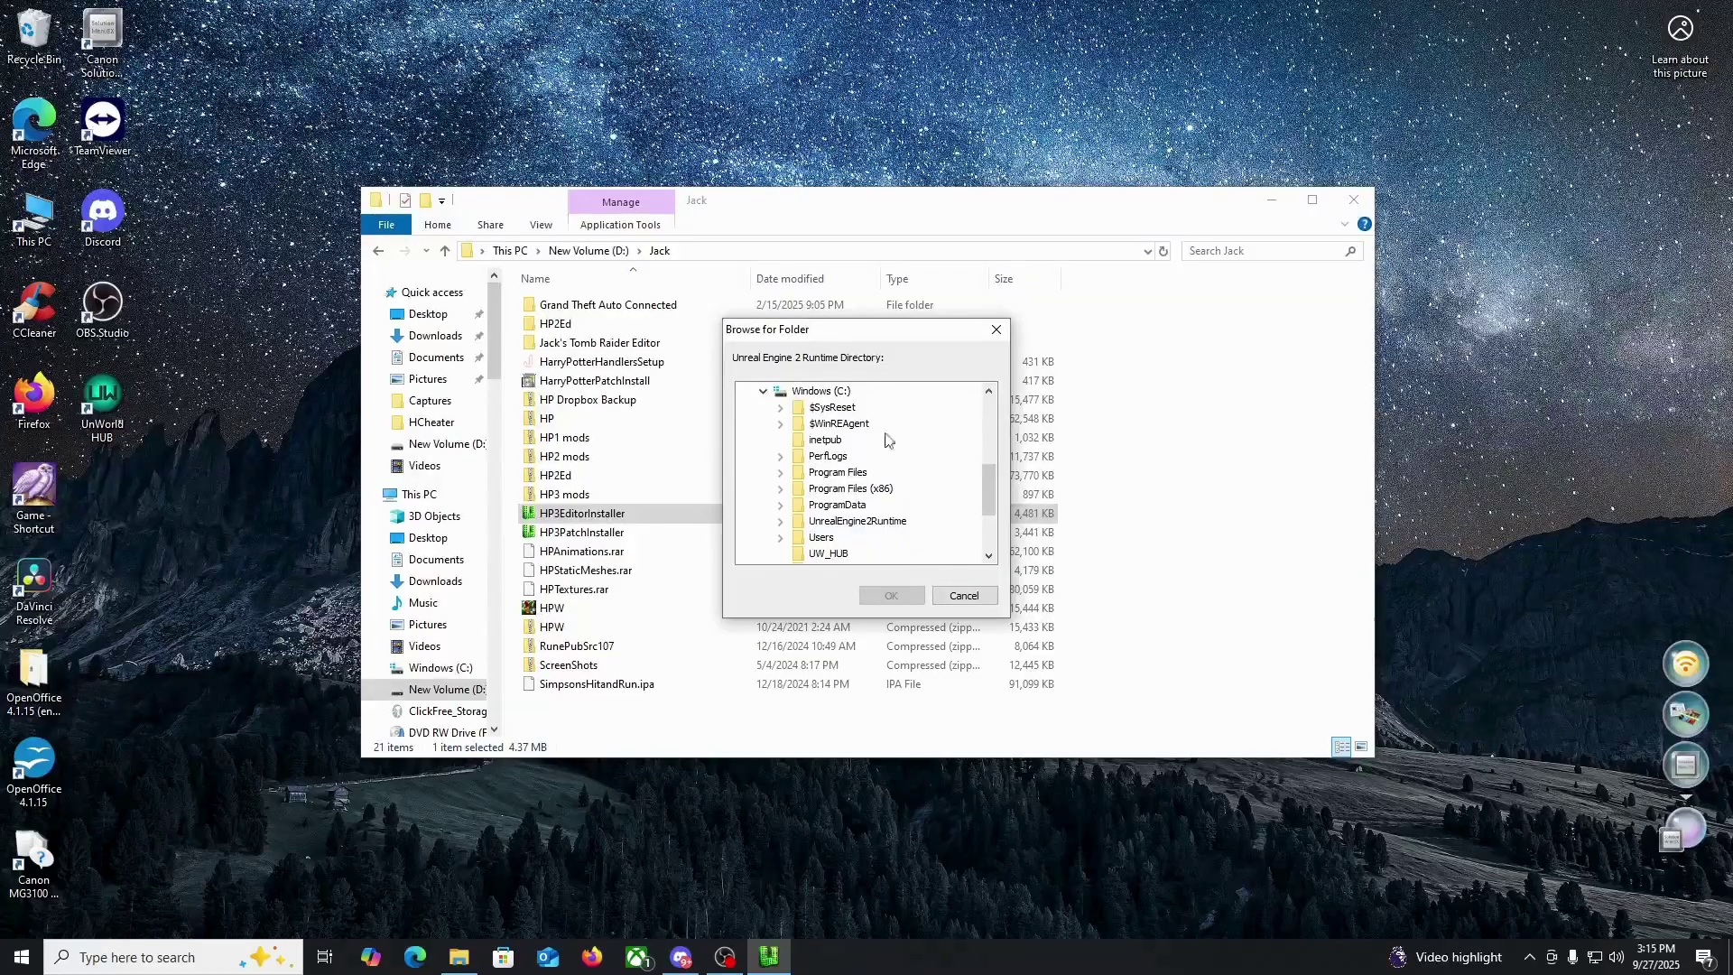
{"action": "left_click", "coordinate": [861, 520]}
{"action": "left_click", "coordinate": [891, 594]}
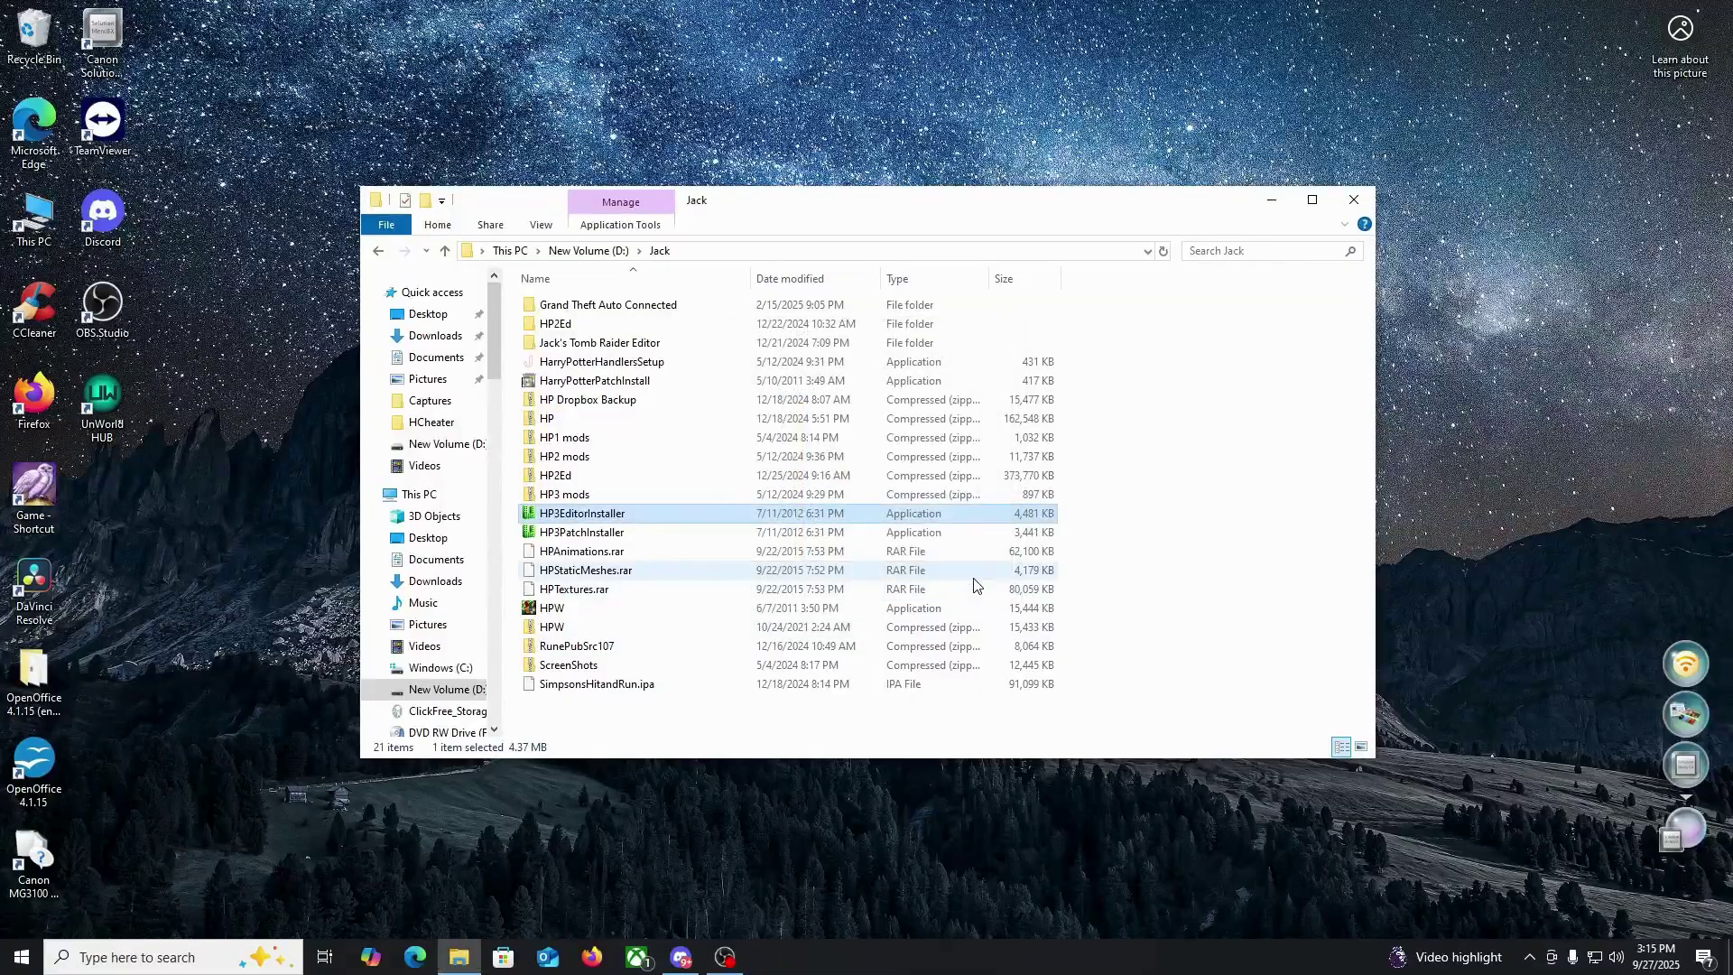
- Install the editor files, accepting the UE2Runtime.ini and unrealed.ini warnings and the success message
{"action": "left_click", "coordinate": [938, 537]}
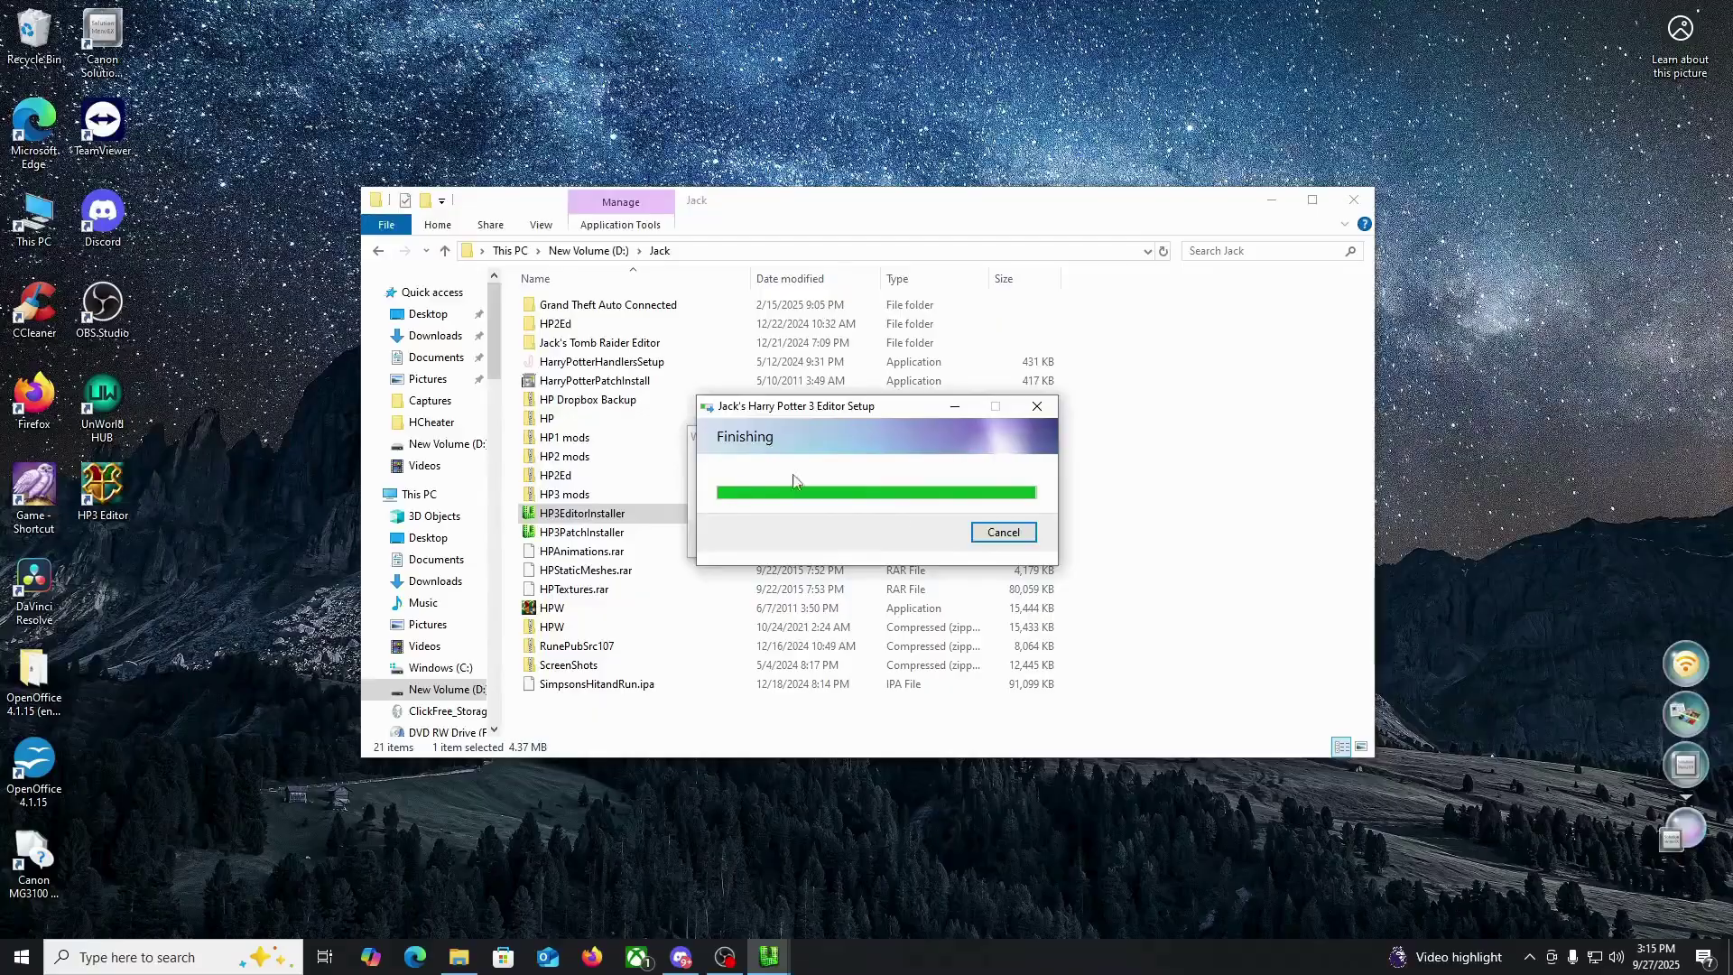
{"action": "left_click_drag", "start_coordinate": [793, 410], "coordinate": [736, 285]}
{"action": "left_click", "coordinate": [909, 516]}
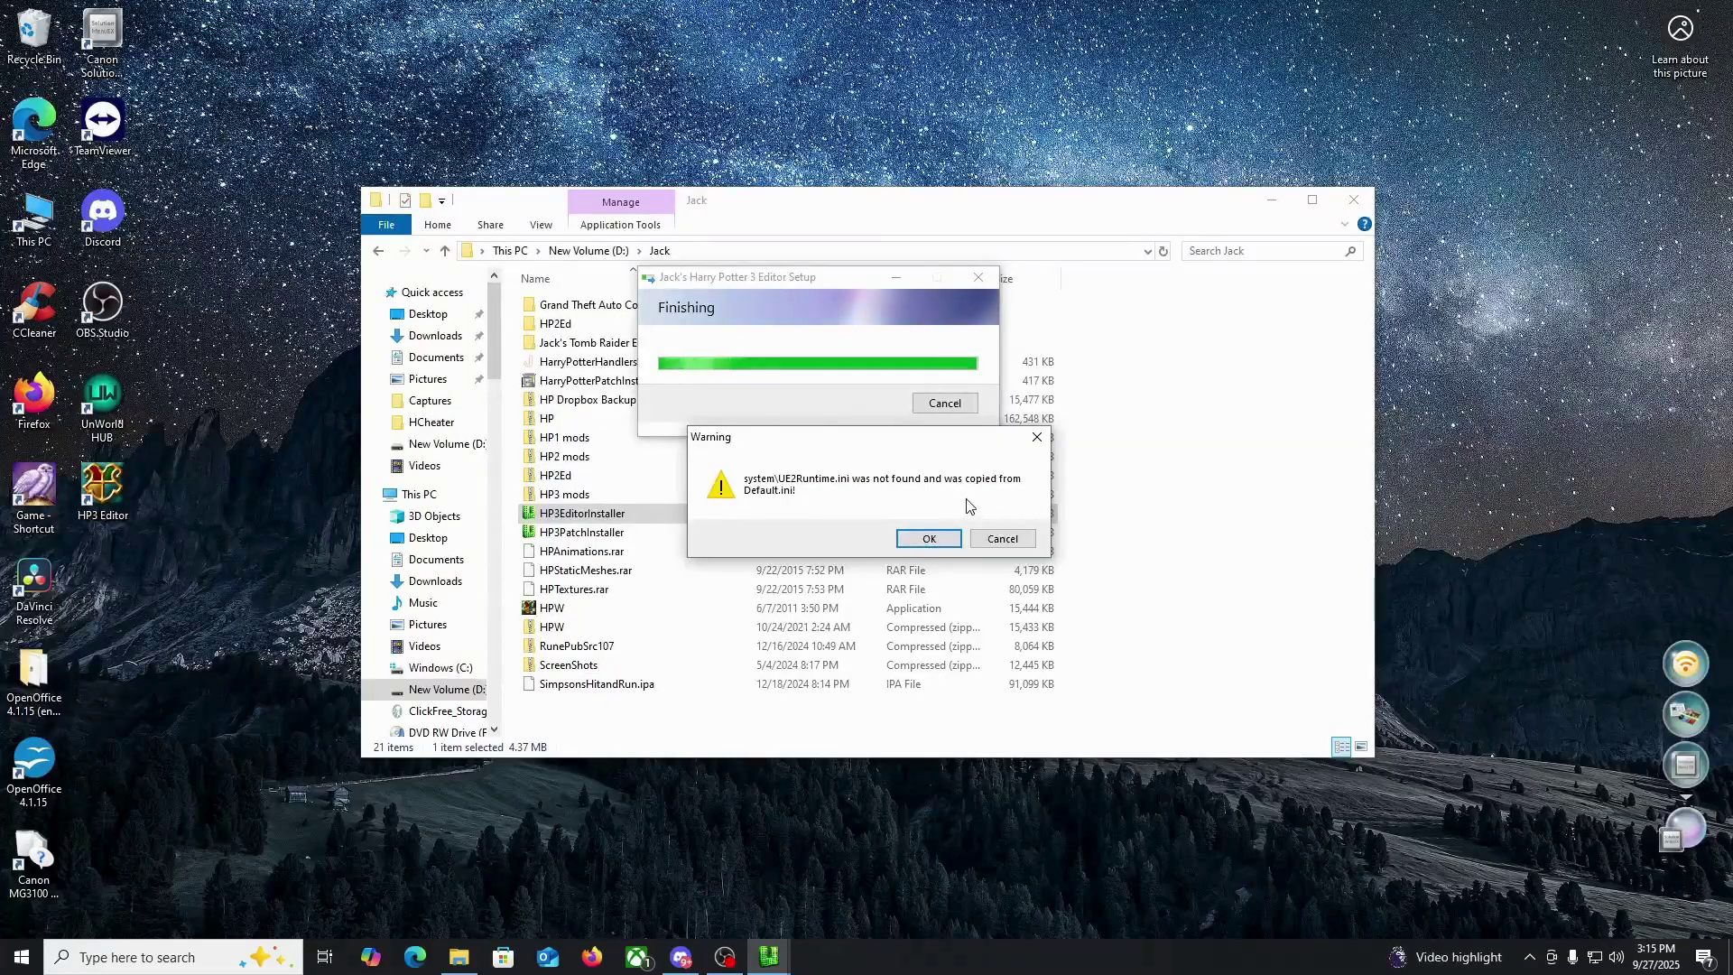
{"action": "left_click", "coordinate": [929, 538]}
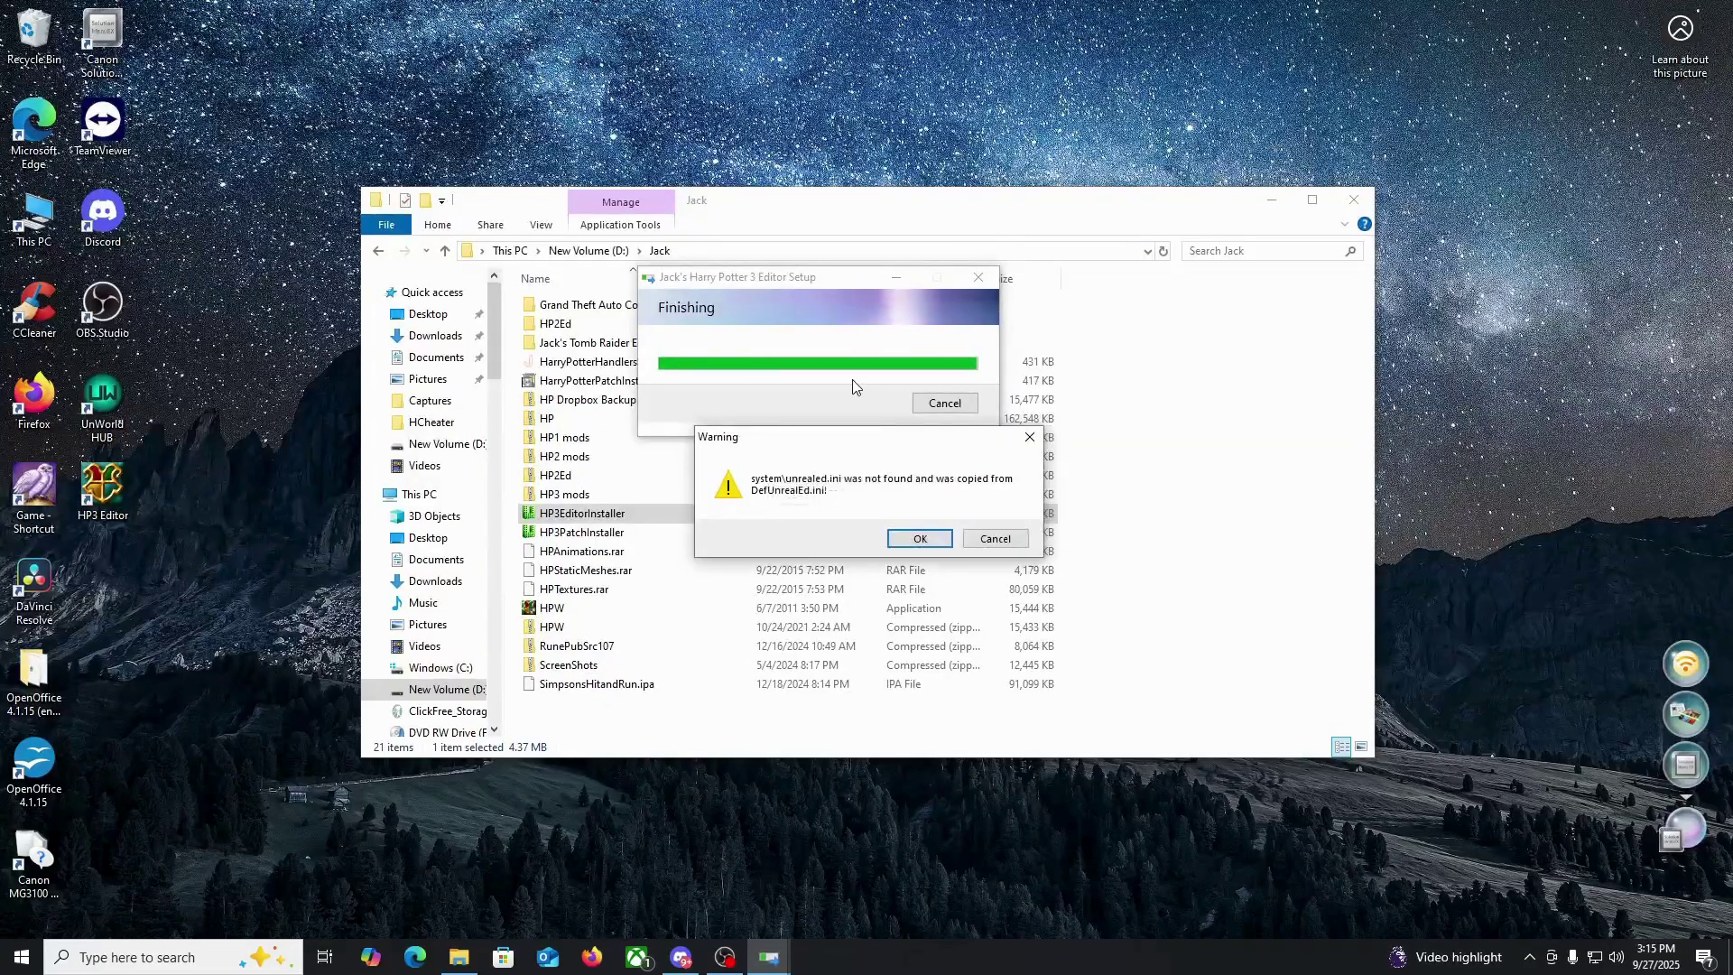
{"action": "left_click", "coordinate": [939, 541]}
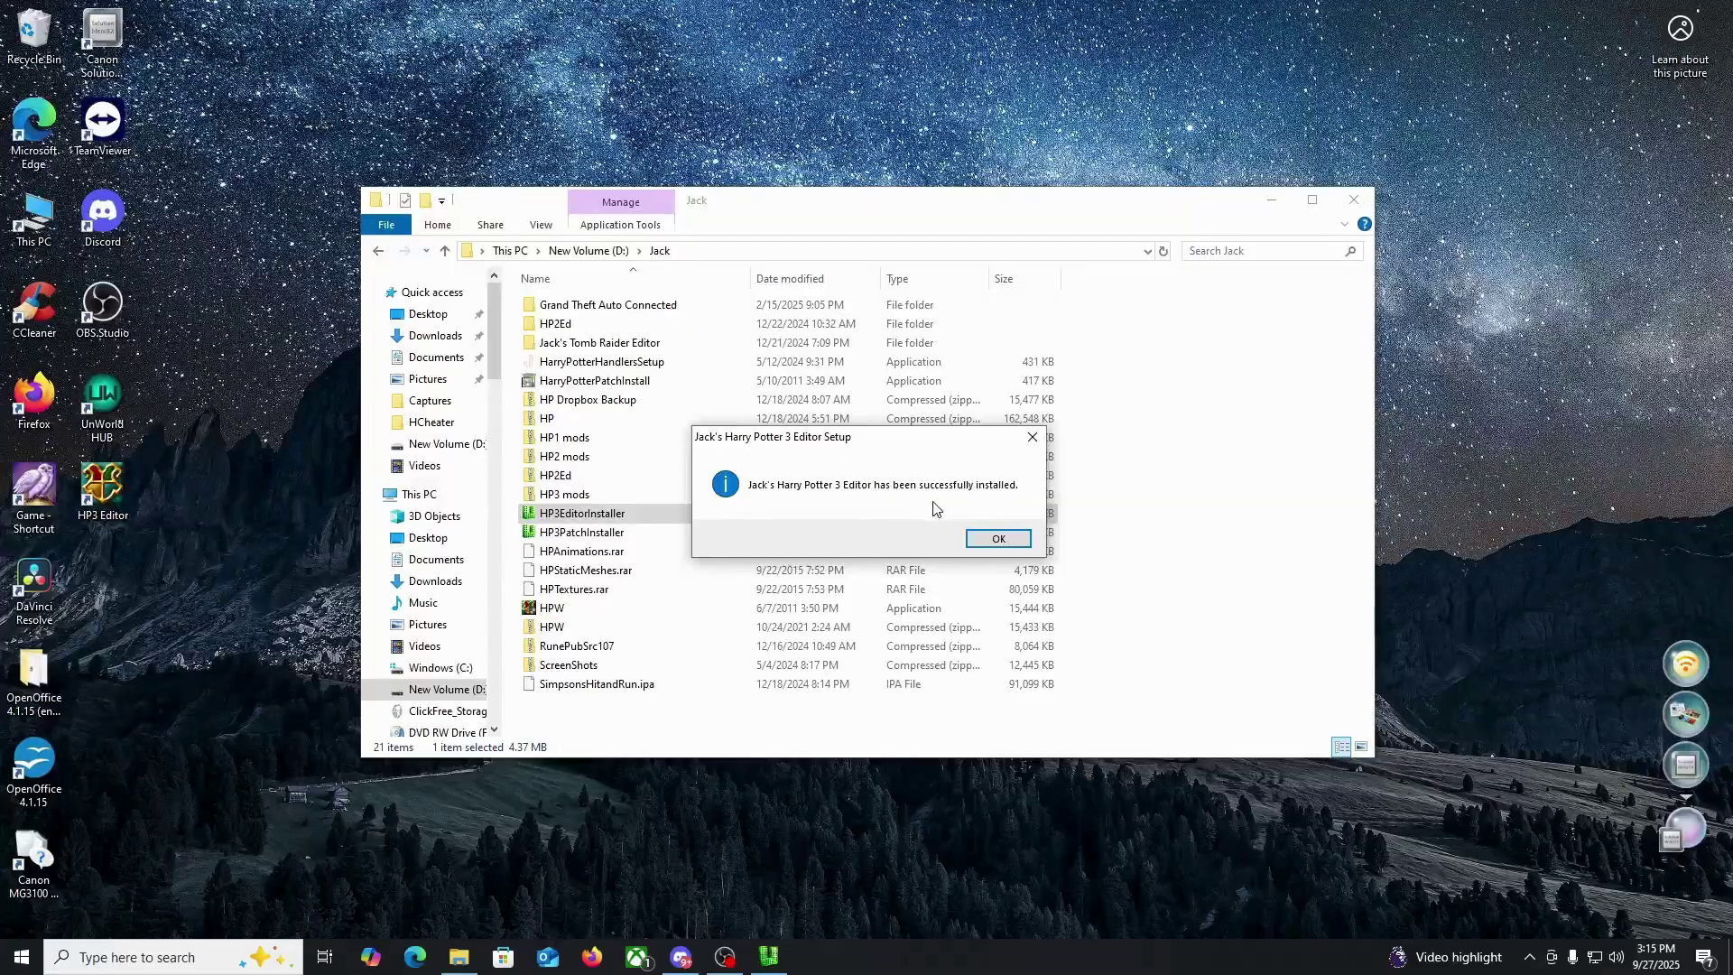
{"action": "left_click", "coordinate": [998, 541]}
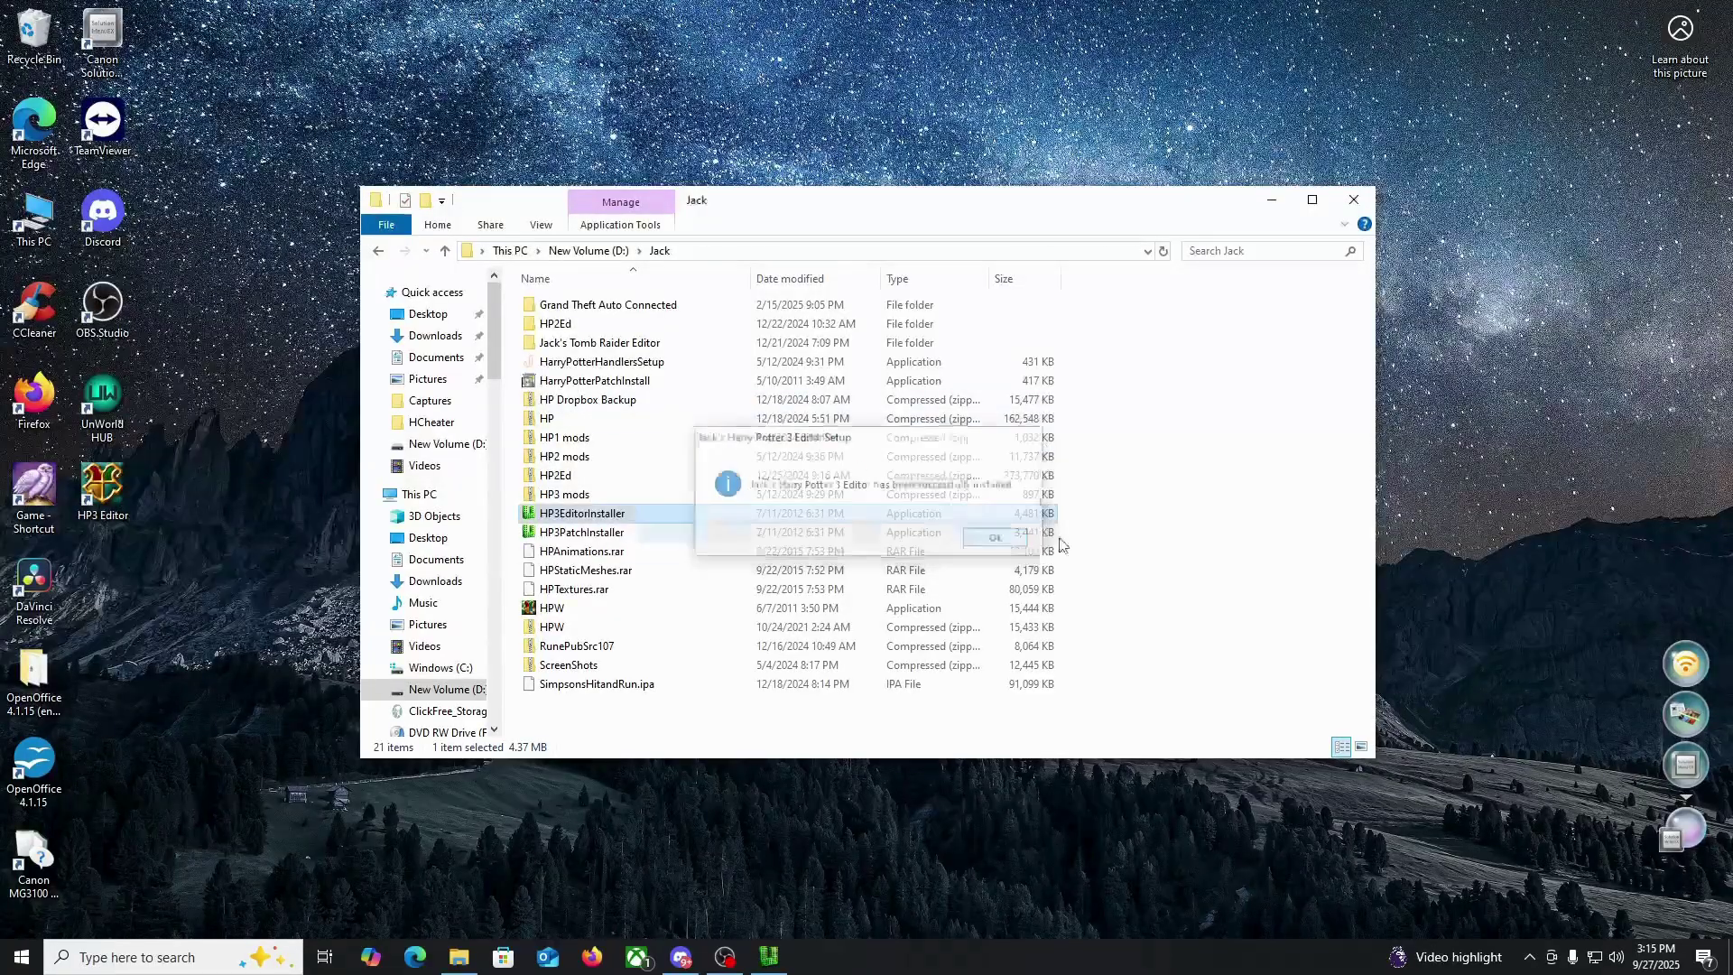
- Launch HP3 Editor from the desktop shortcut, which stops with the 'can't find edit package IpDrv' error
{"action": "double_click", "coordinate": [127, 481]}
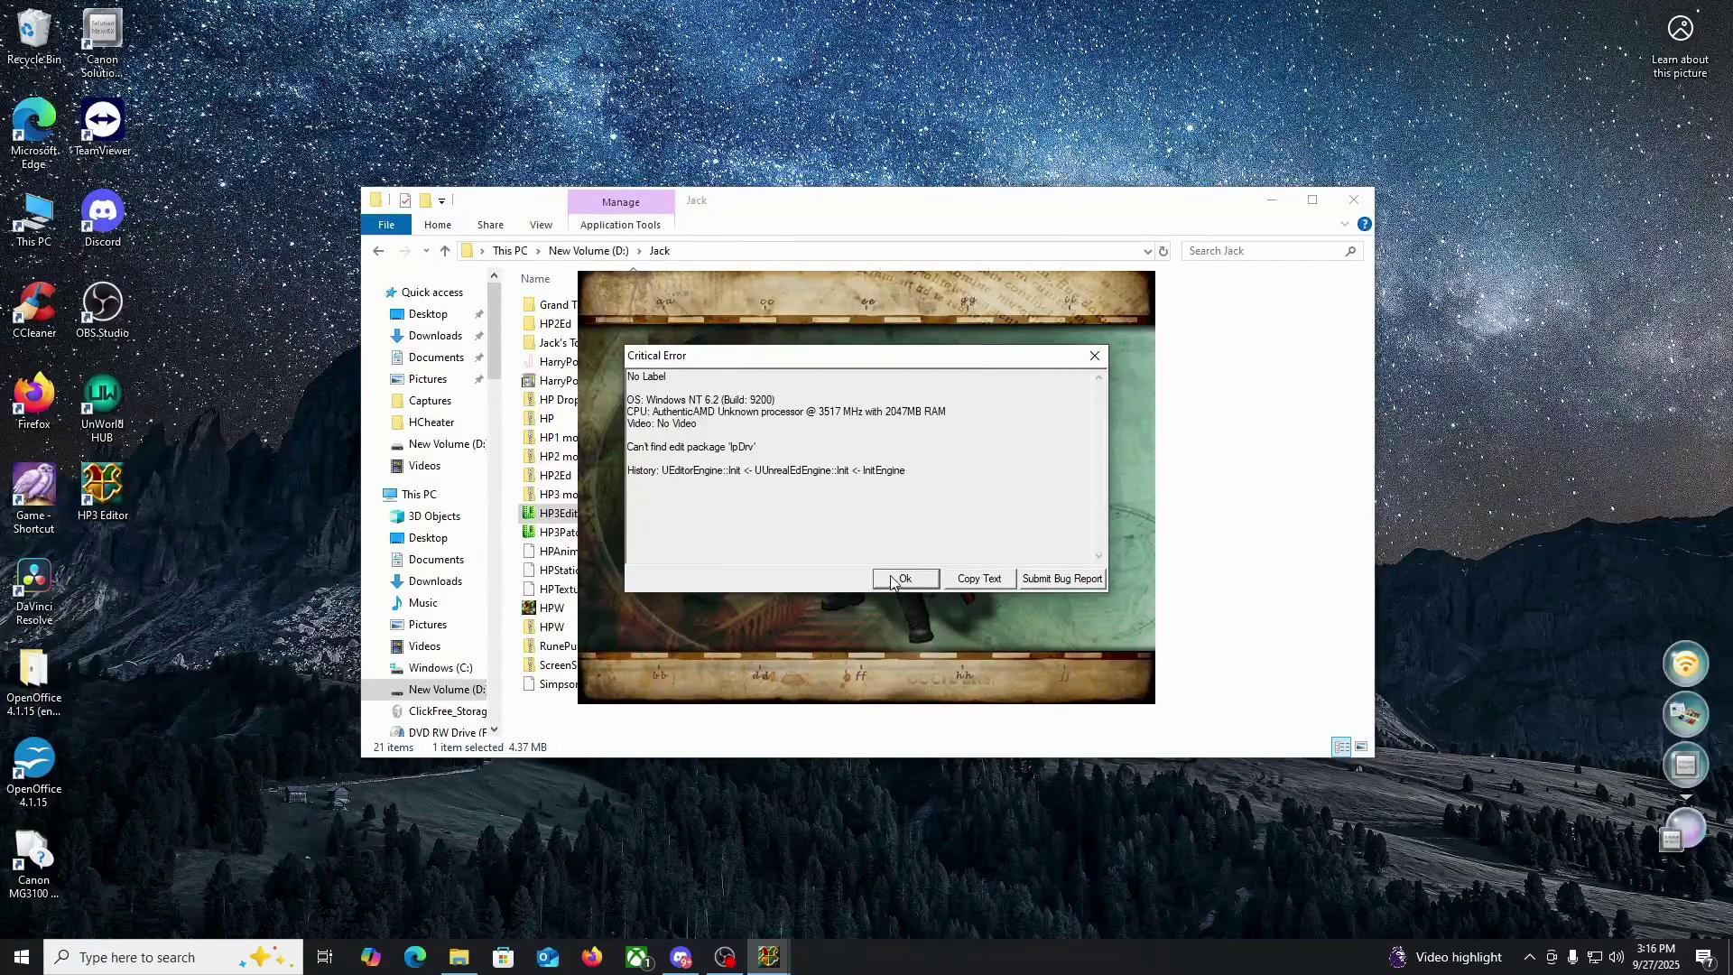
{"action": "left_click_drag", "start_coordinate": [767, 355], "coordinate": [916, 354]}
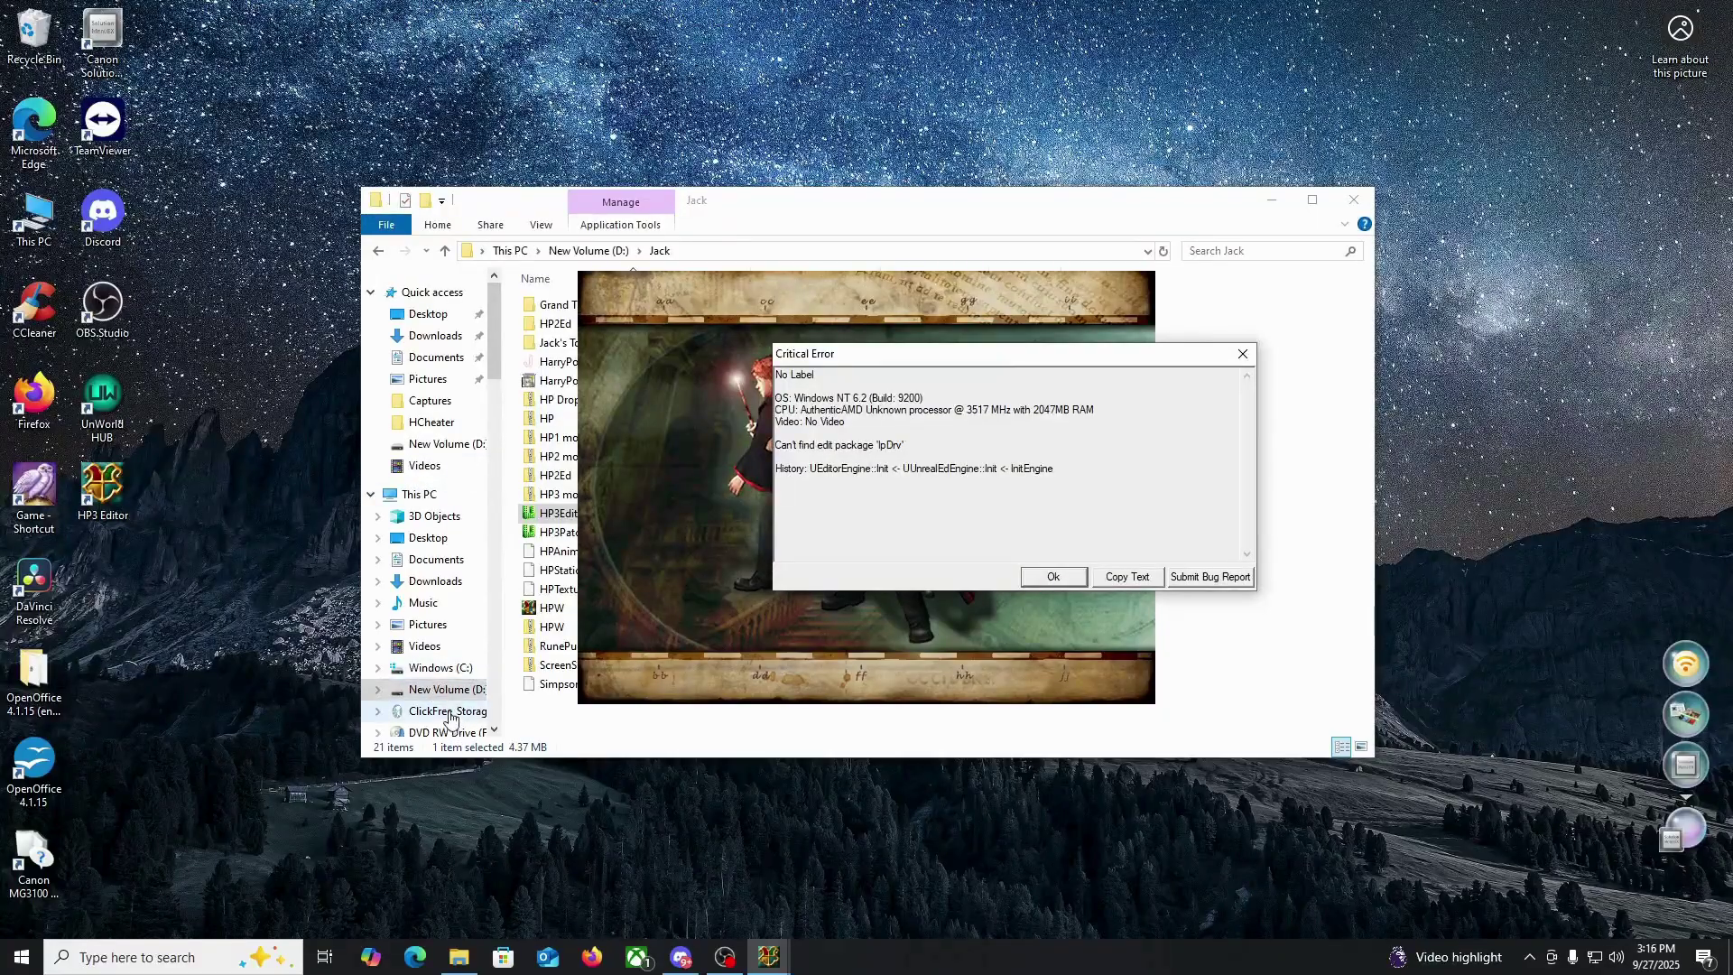
- Look through the System folder of the Prisoner of Azkaban game on USB Drive (G:), then return to the drive root
{"action": "scroll", "coordinate": [448, 718], "scroll_direction": "down", "scroll_amount": 2}
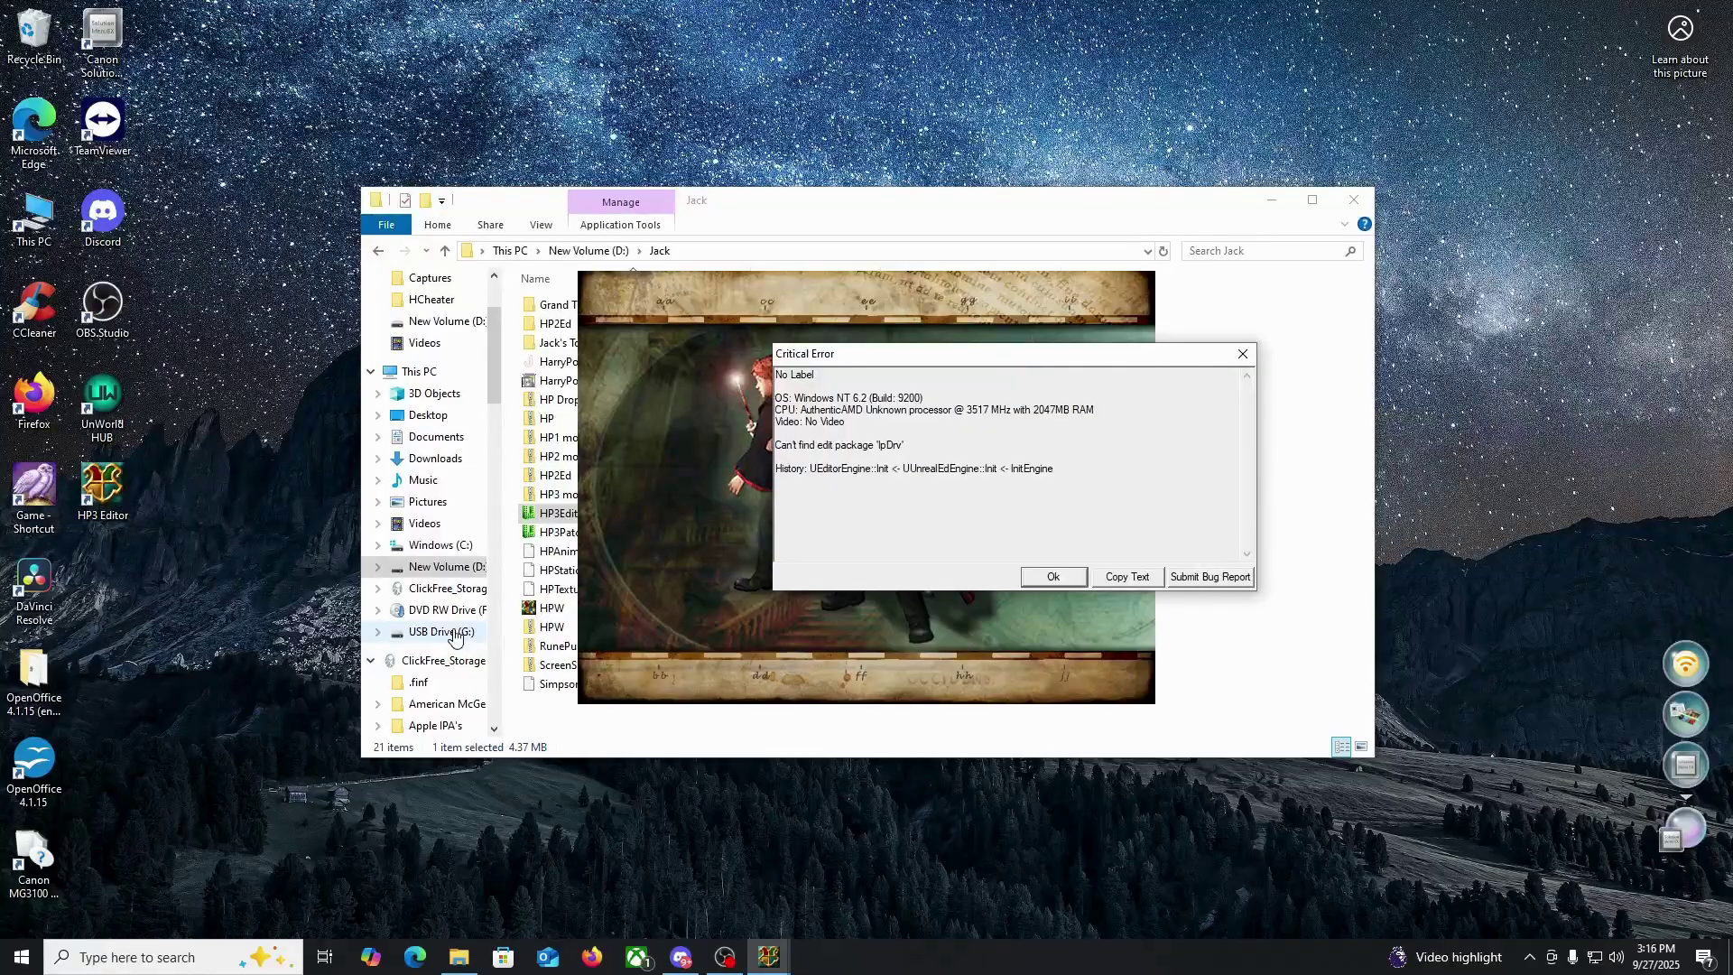
{"action": "left_click", "coordinate": [454, 632]}
{"action": "double_click", "coordinate": [576, 342]}
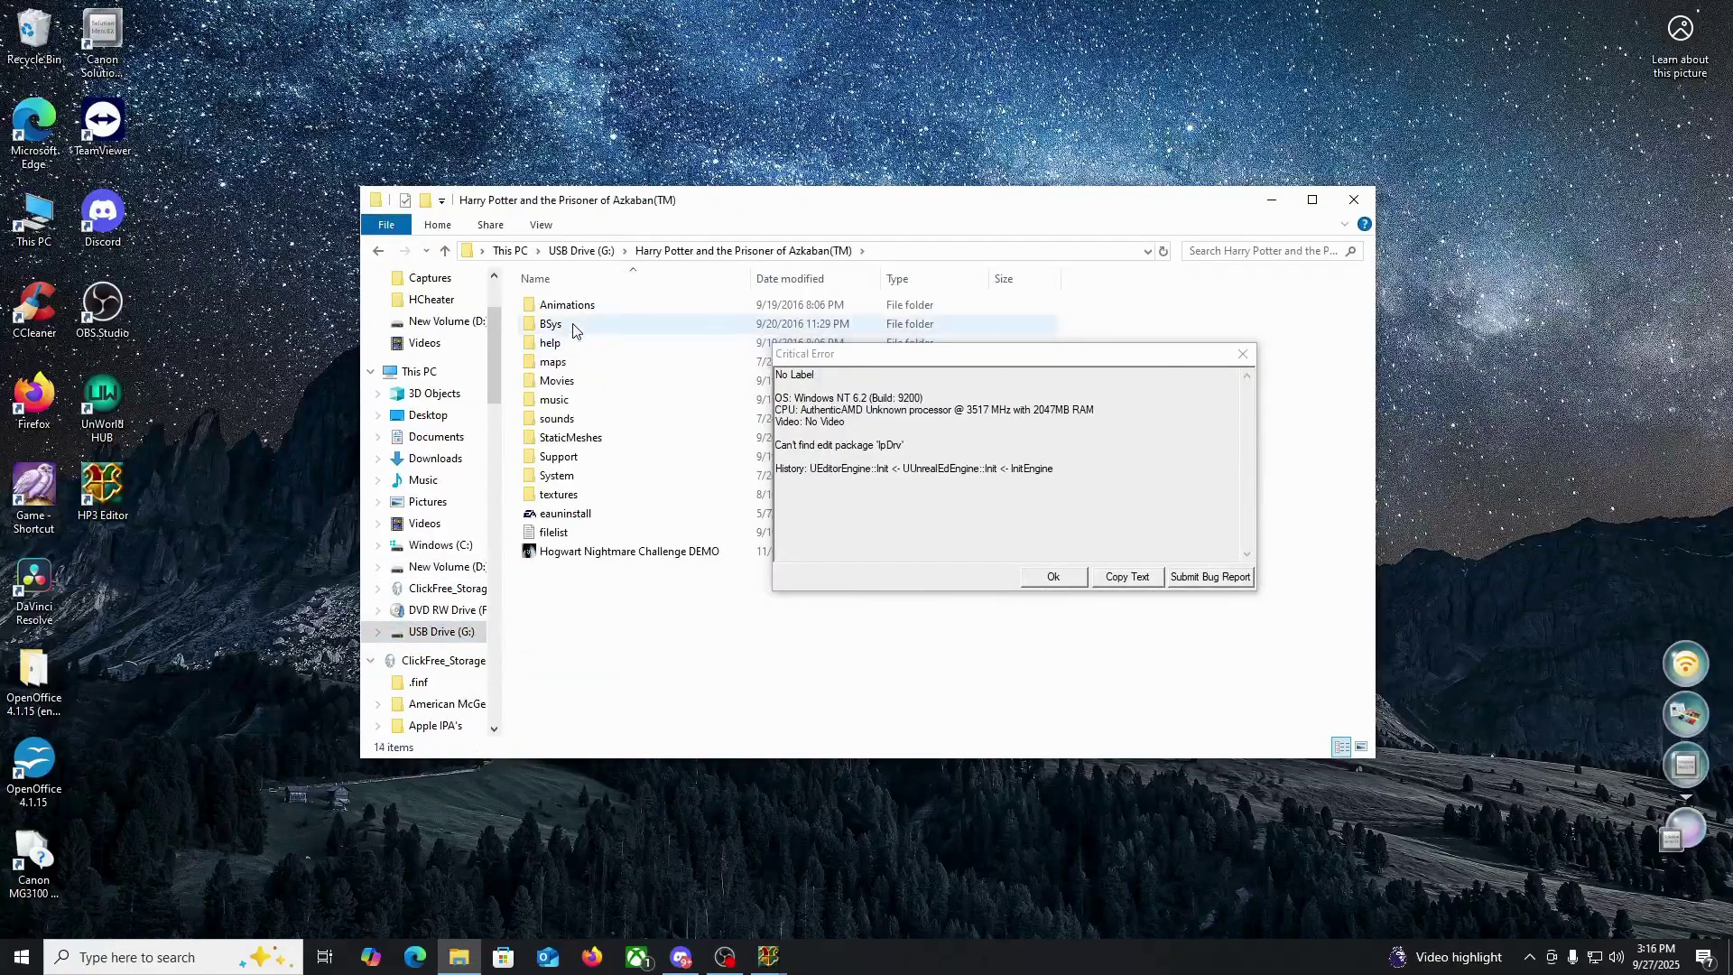
{"action": "double_click", "coordinate": [557, 475]}
{"action": "scroll", "coordinate": [708, 572], "scroll_direction": "down", "scroll_amount": 12}
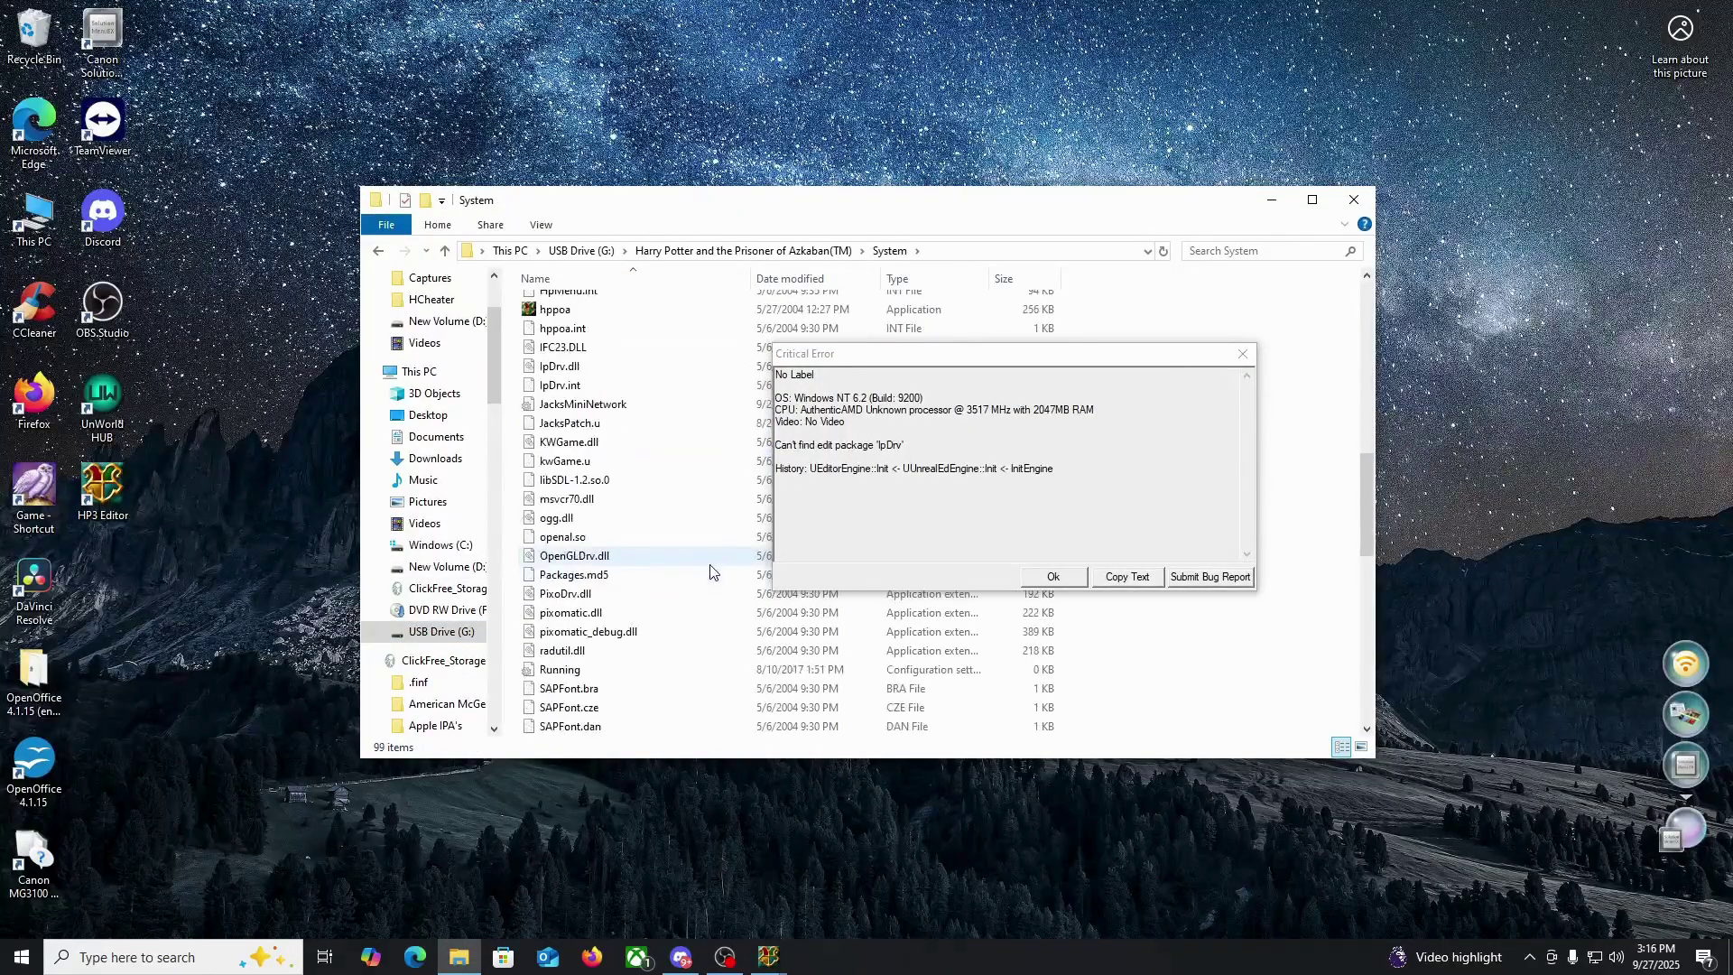
{"action": "scroll", "coordinate": [709, 569], "scroll_direction": "up", "scroll_amount": 5}
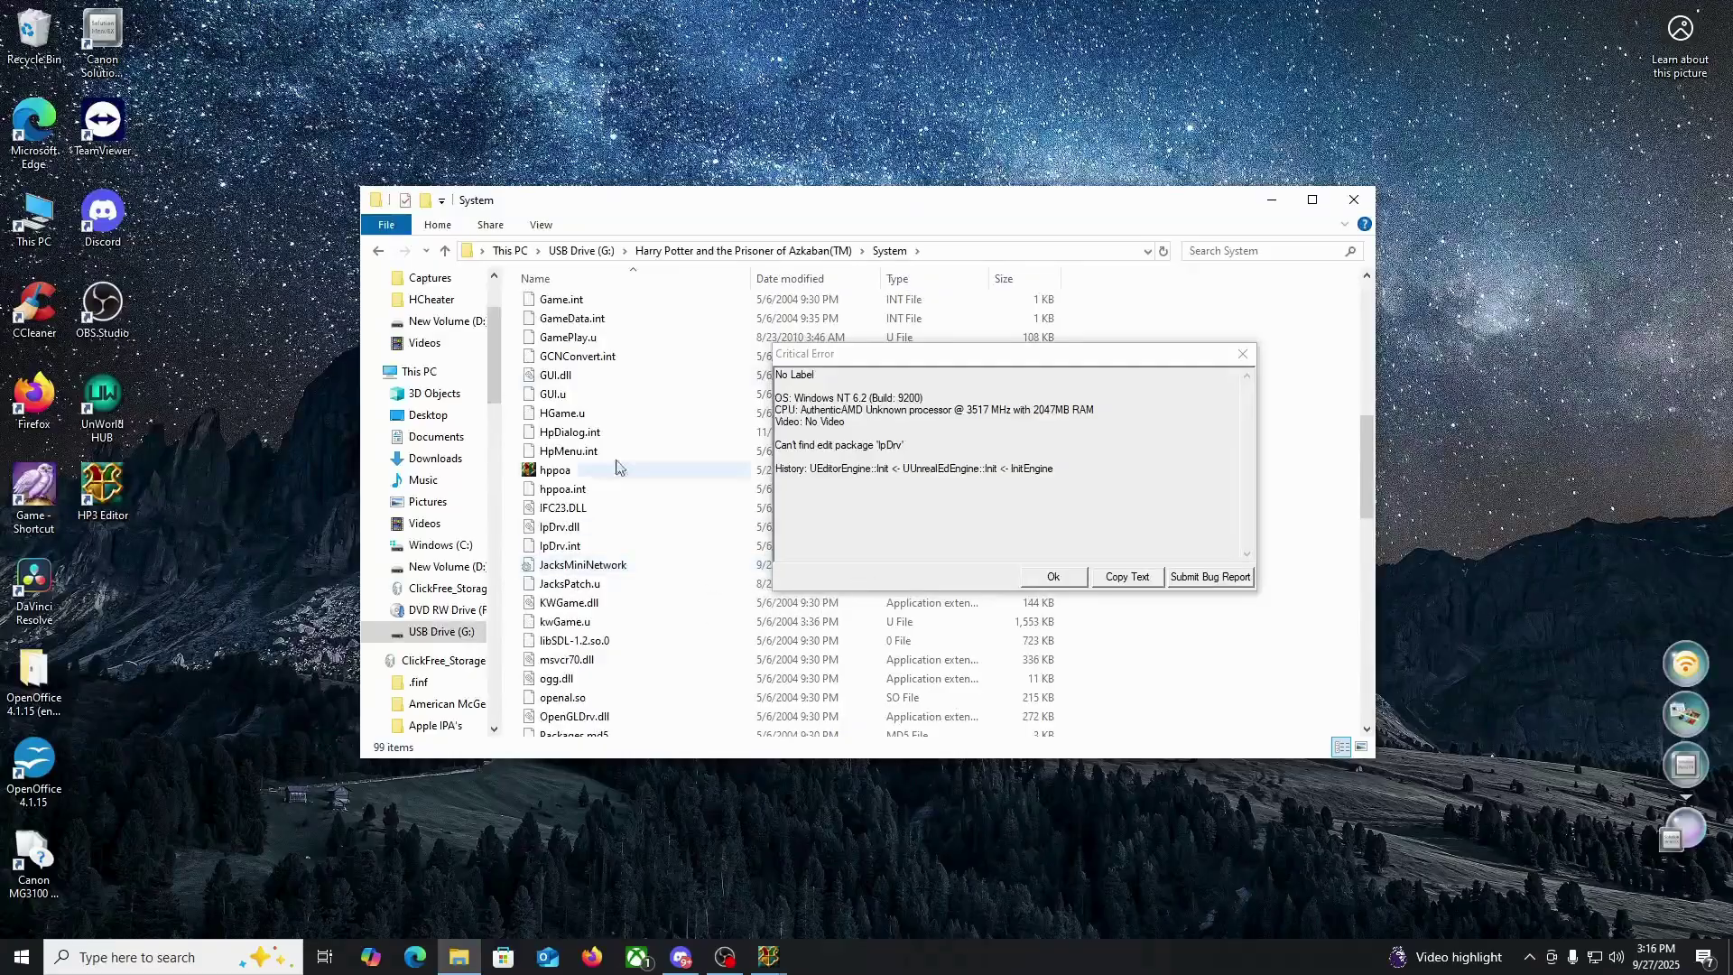
{"action": "left_click", "coordinate": [380, 254]}
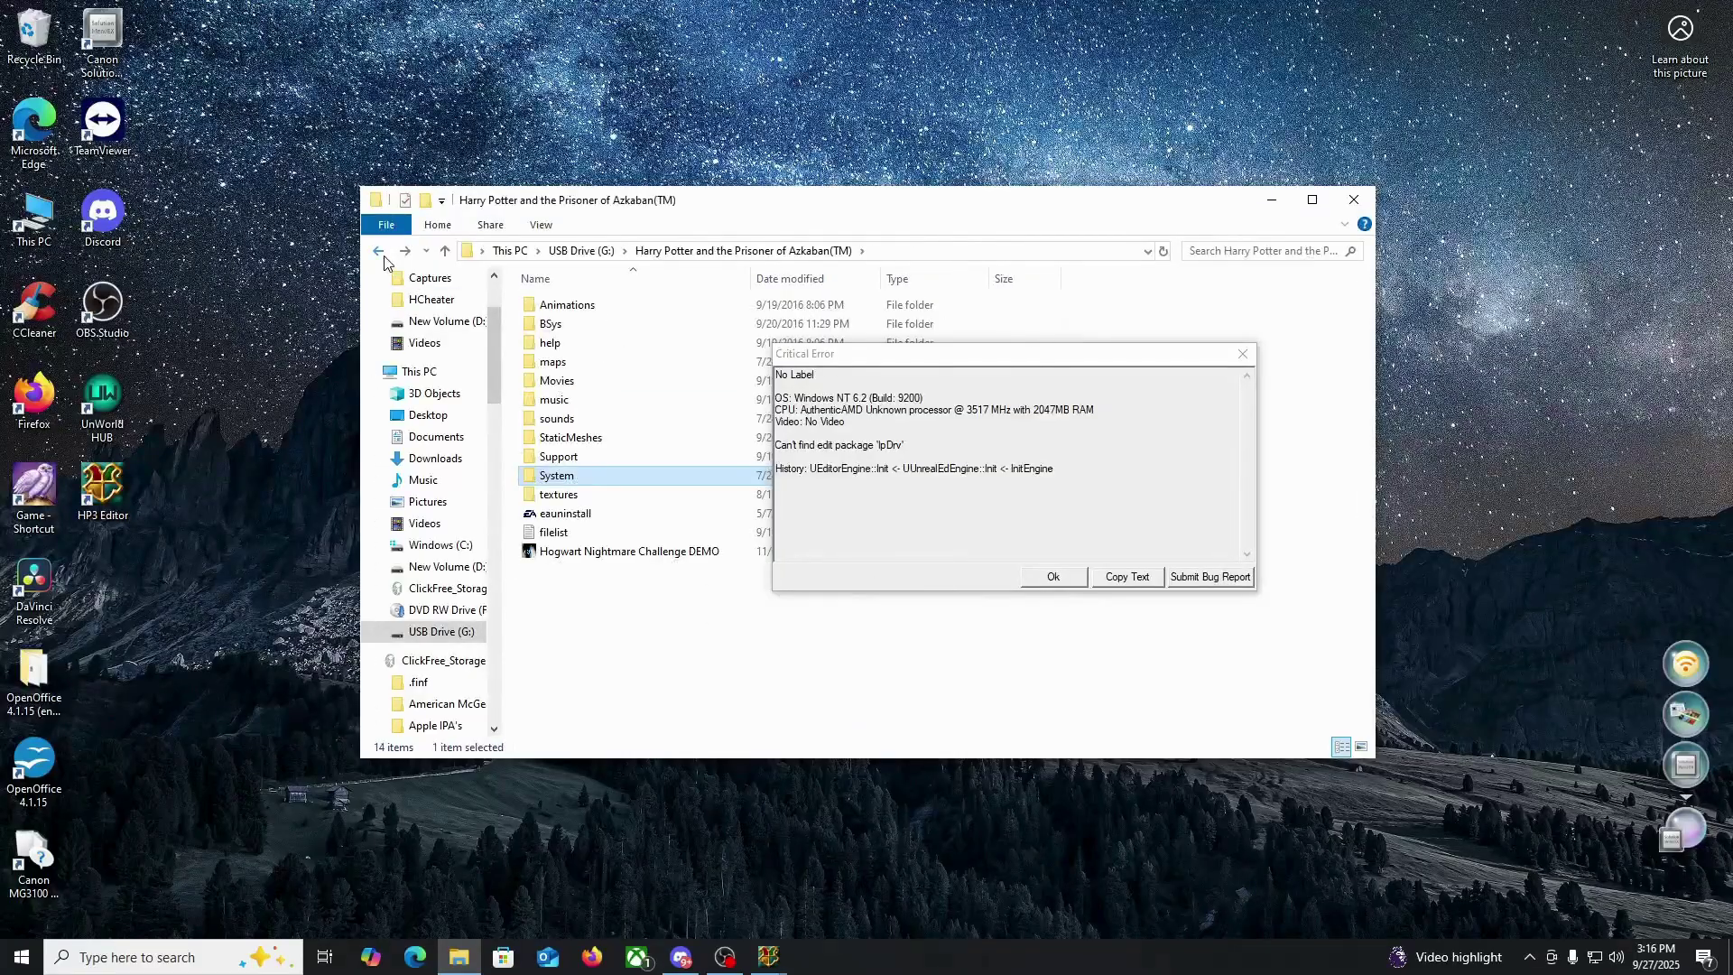
{"action": "left_click", "coordinate": [380, 254]}
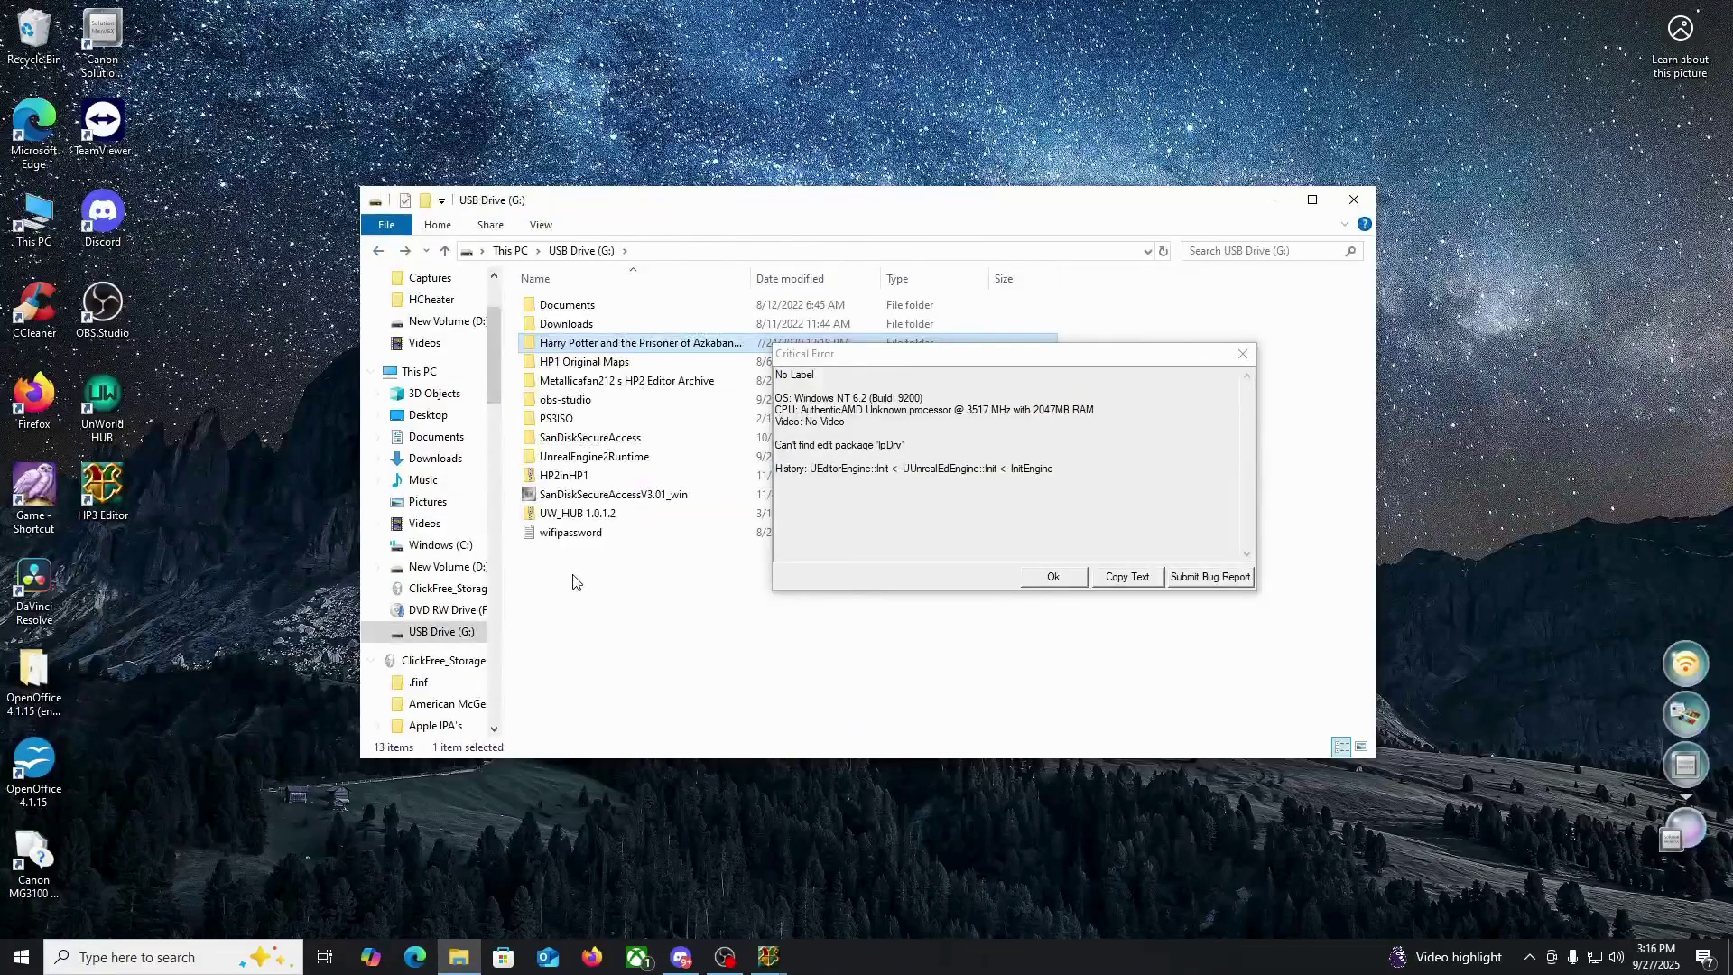
{"action": "right_click", "coordinate": [103, 484]}
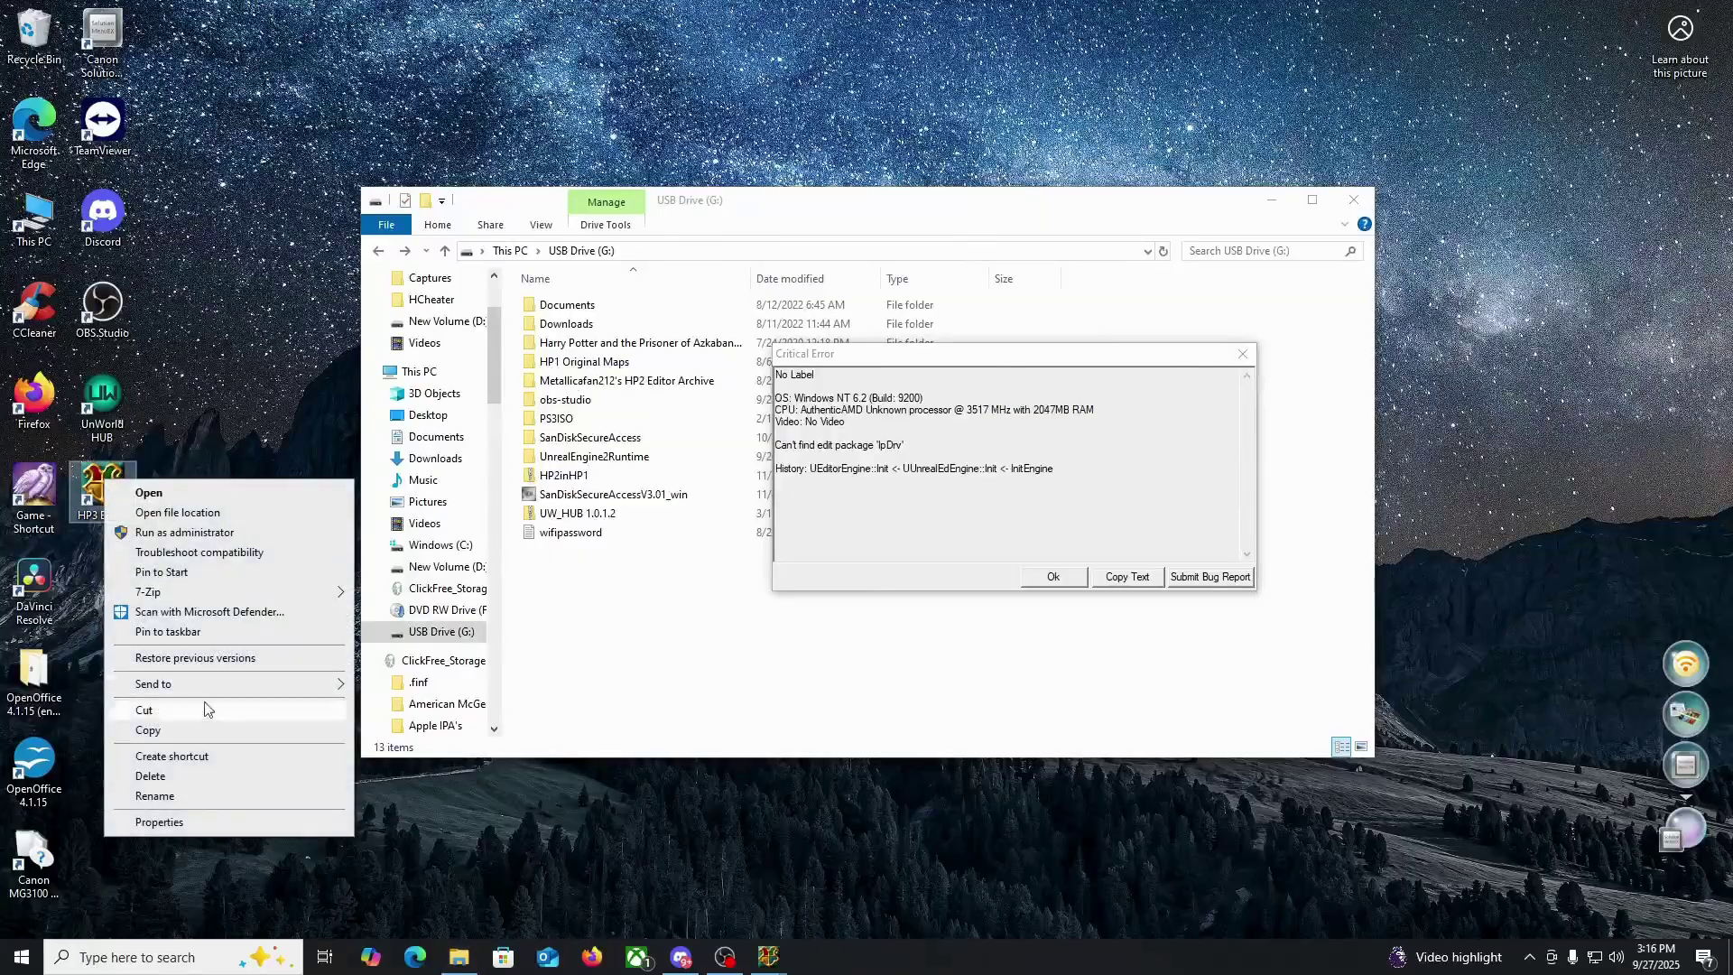
- Open the HP3 Editor shortcut's file location, the UnrealEngine2Runtime\System folder
{"action": "left_click", "coordinate": [176, 512]}
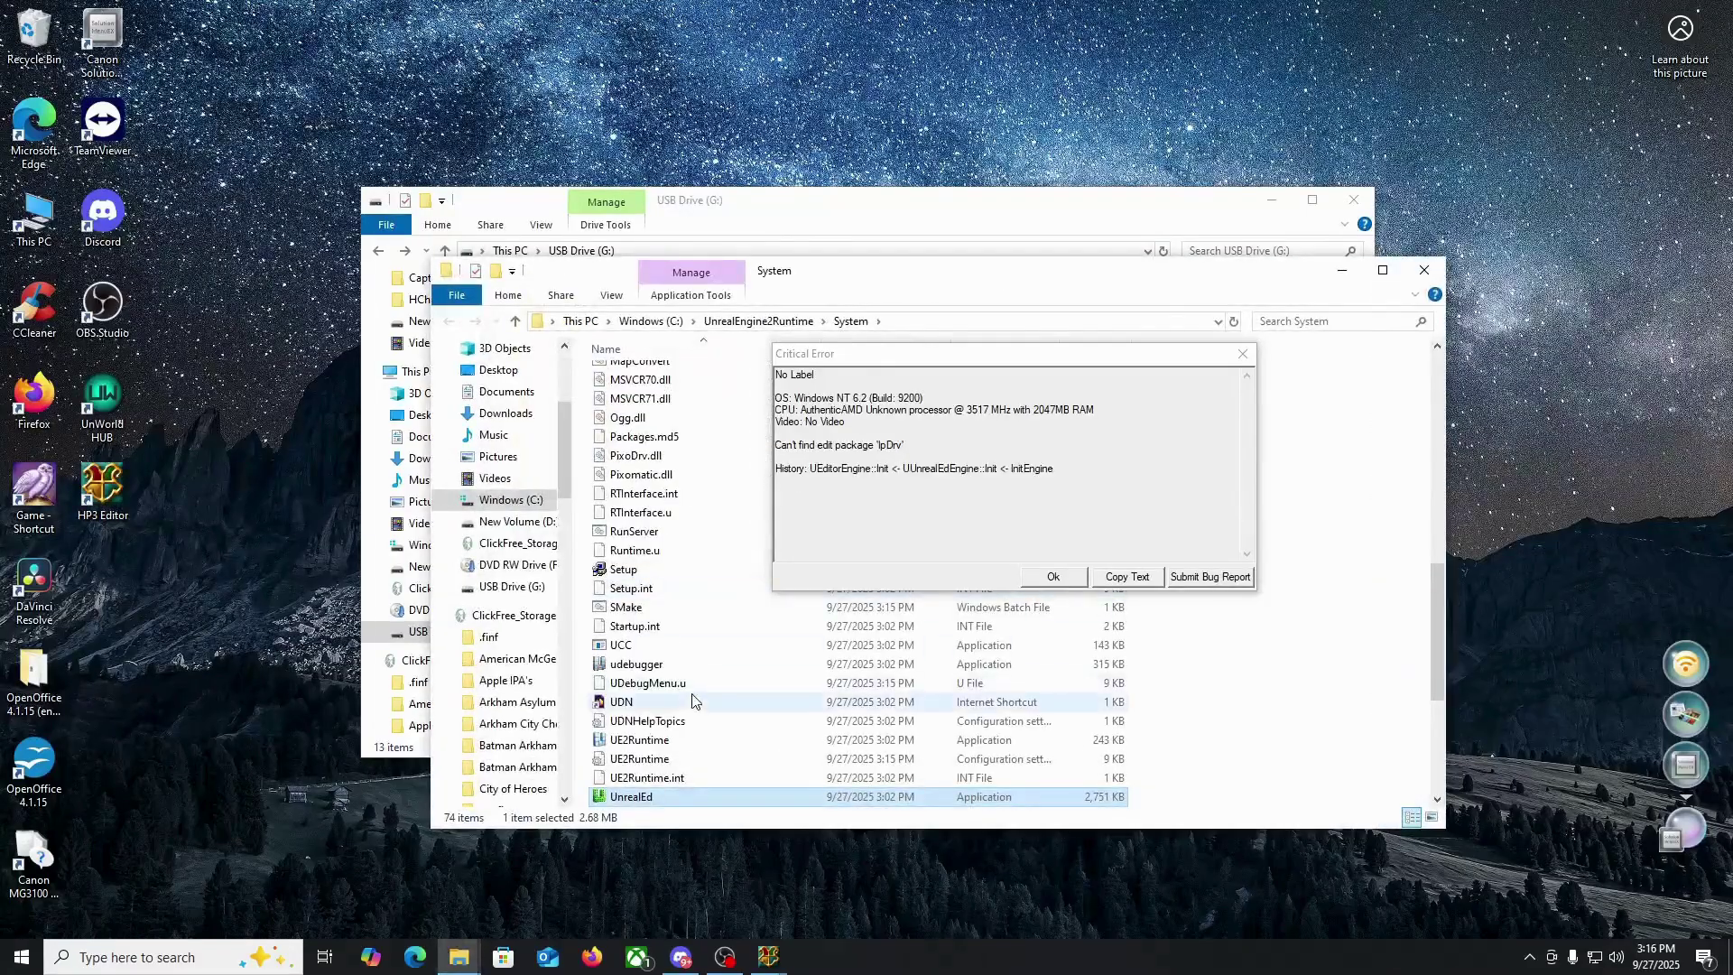
{"action": "scroll", "coordinate": [693, 701], "scroll_direction": "down", "scroll_amount": 3}
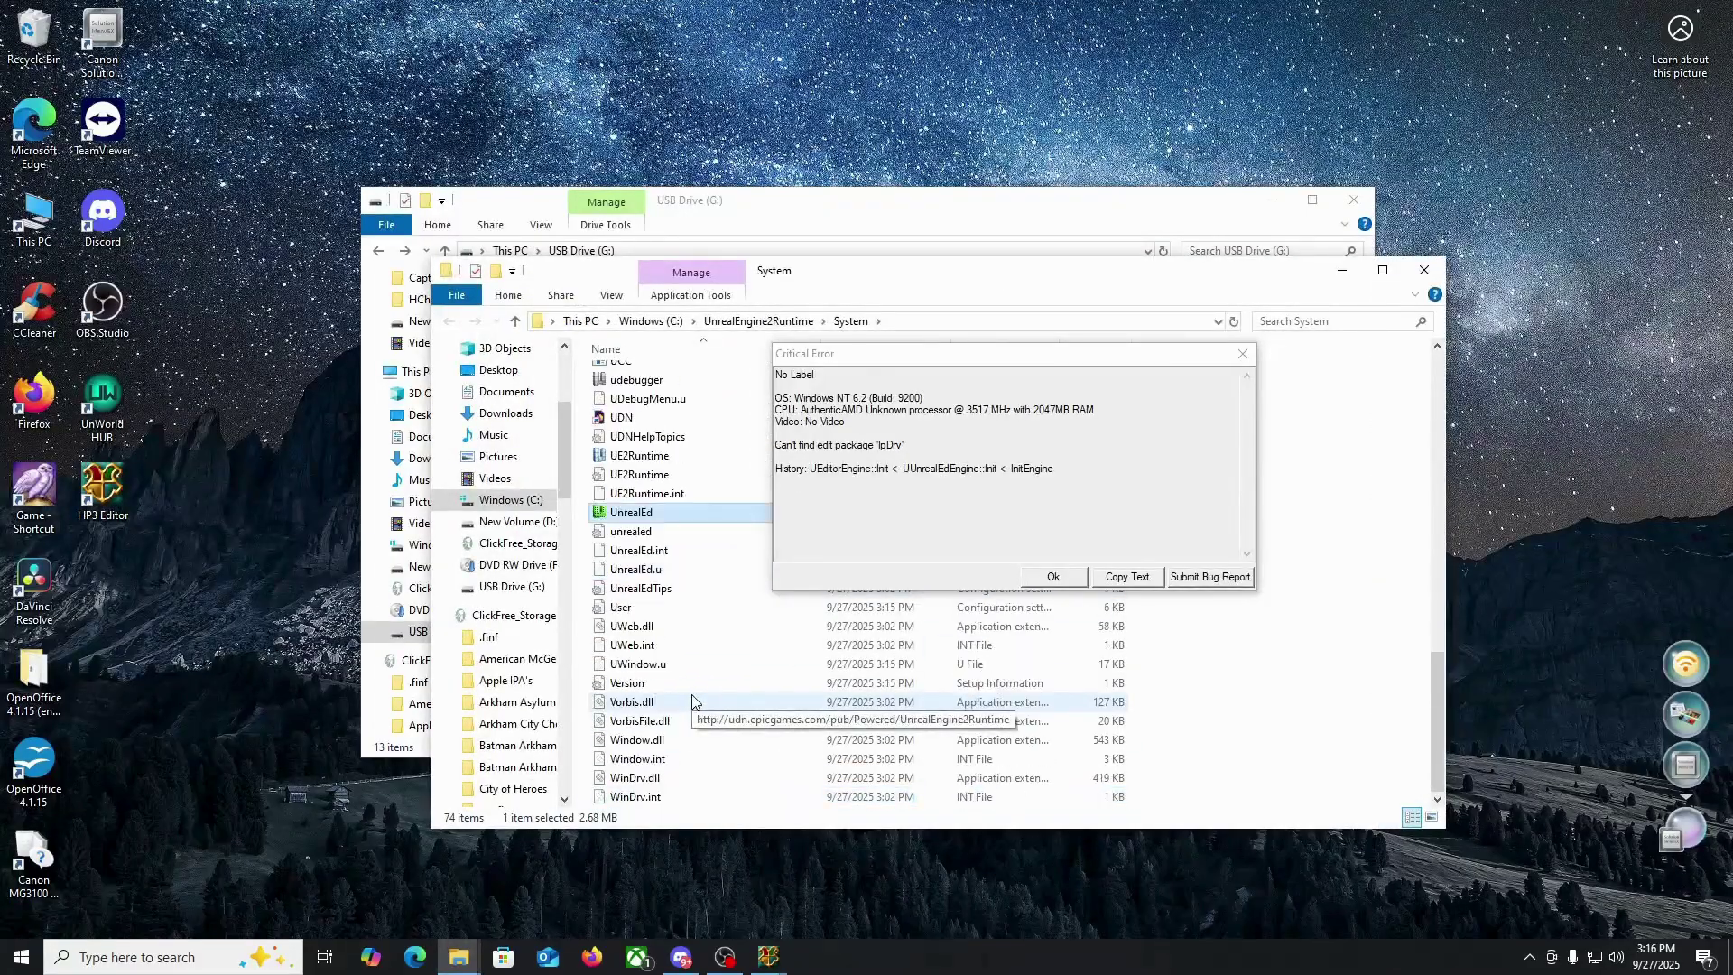
{"action": "left_click", "coordinate": [803, 217]}
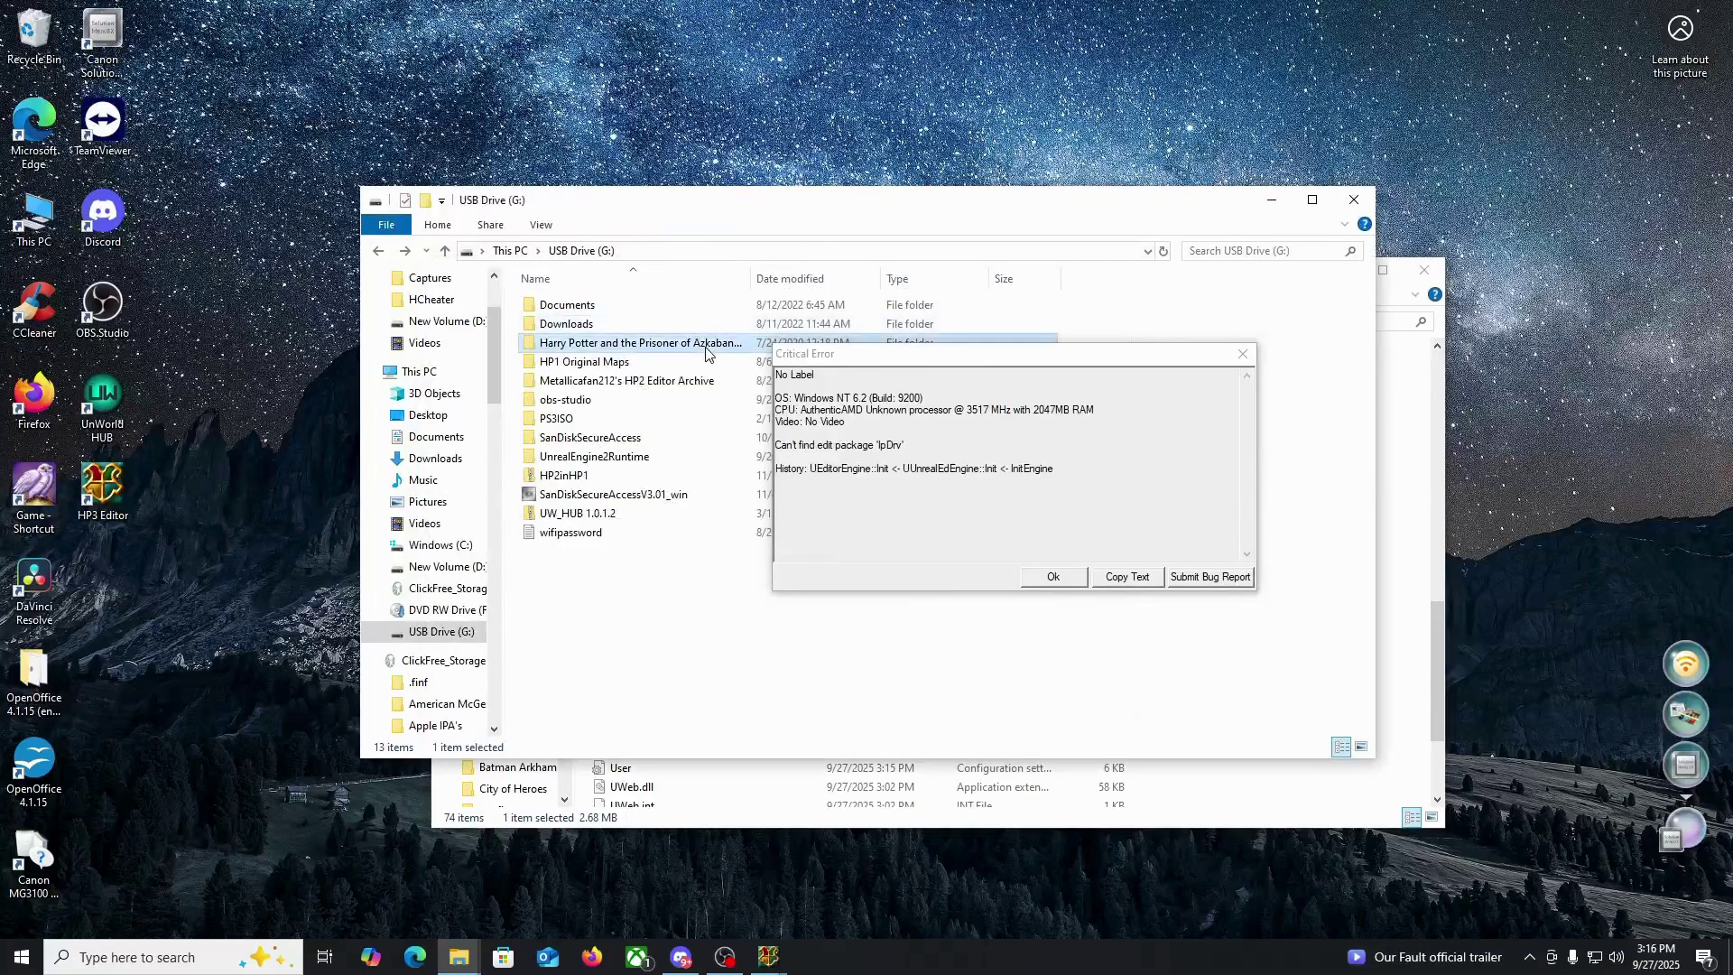
- Open the game's System folder on USB Drive (G:) in the other window, moving the error dialog aside
{"action": "double_click", "coordinate": [646, 343]}
{"action": "double_click", "coordinate": [646, 475]}
{"action": "scroll", "coordinate": [650, 560], "scroll_direction": "down", "scroll_amount": 20}
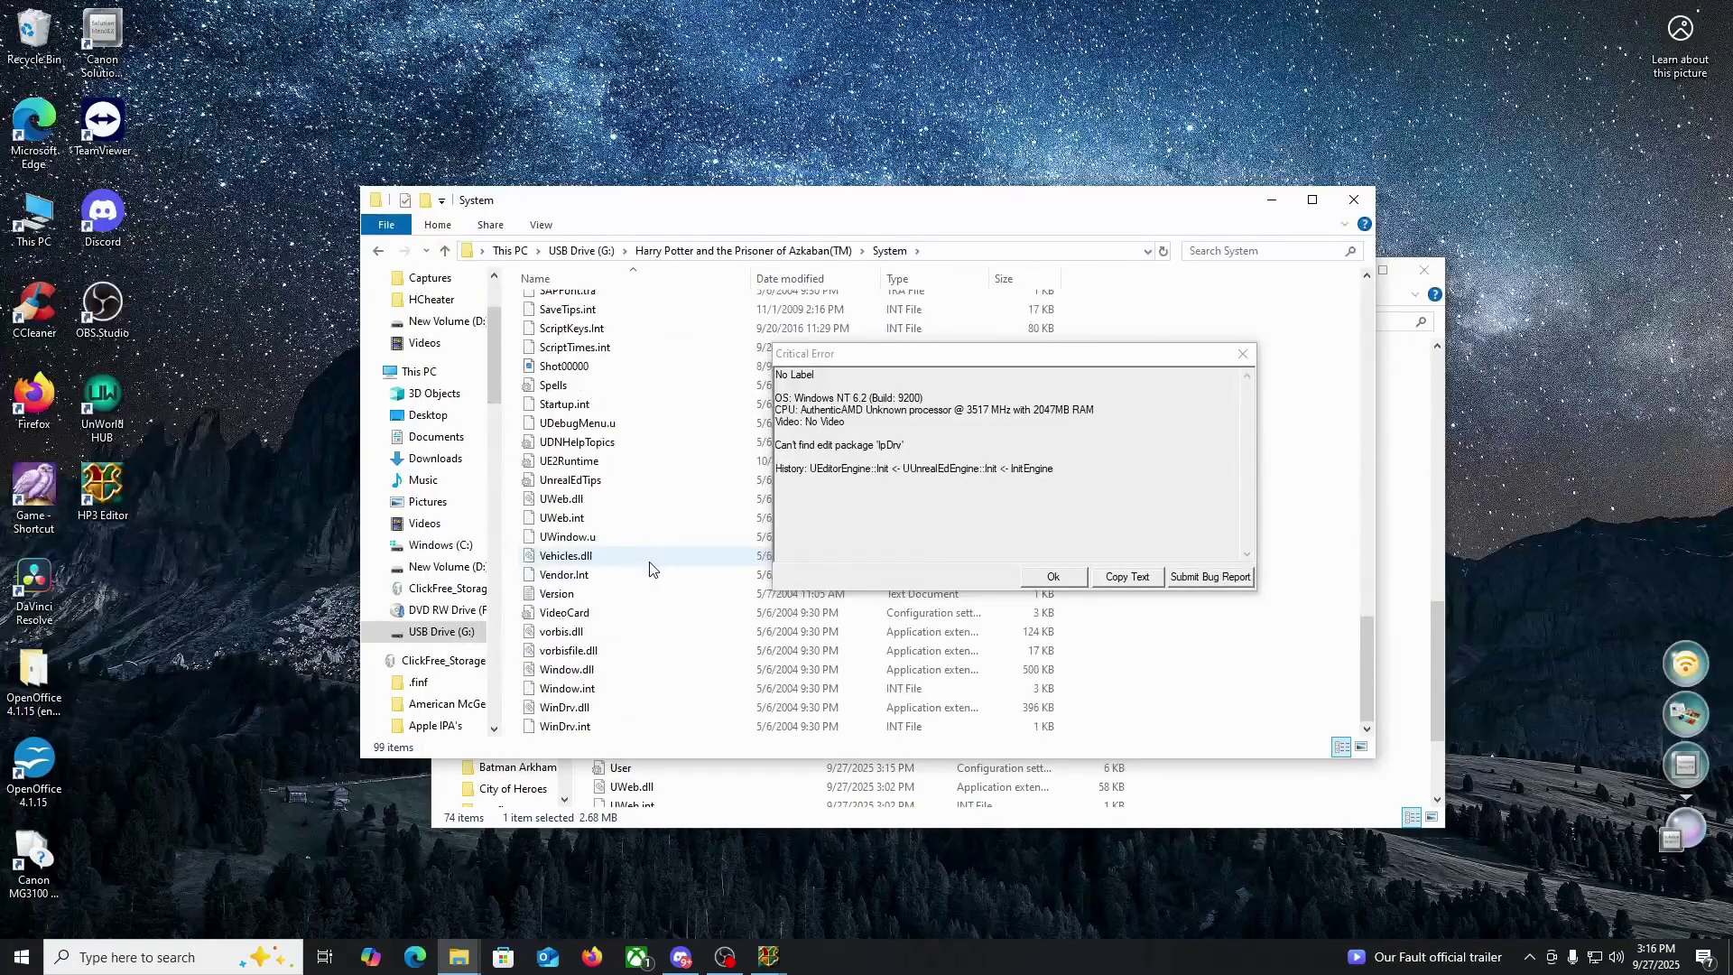
{"action": "left_click_drag", "start_coordinate": [861, 353], "coordinate": [1045, 353]}
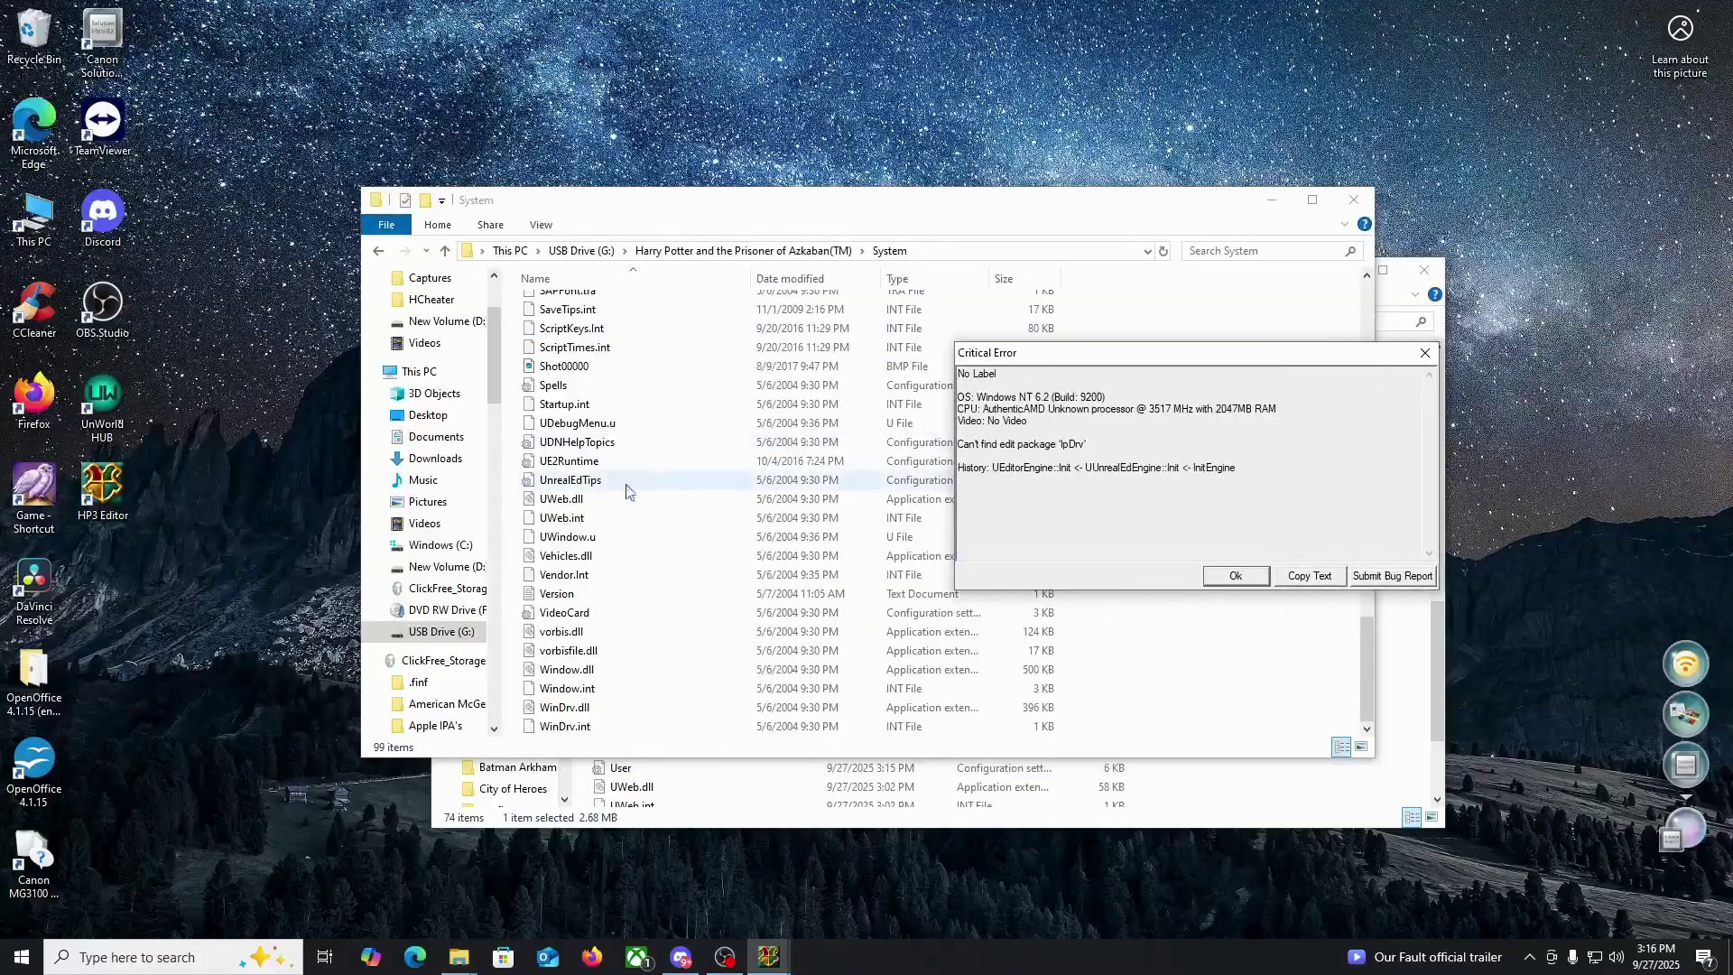
{"action": "left_click", "coordinate": [377, 251]}
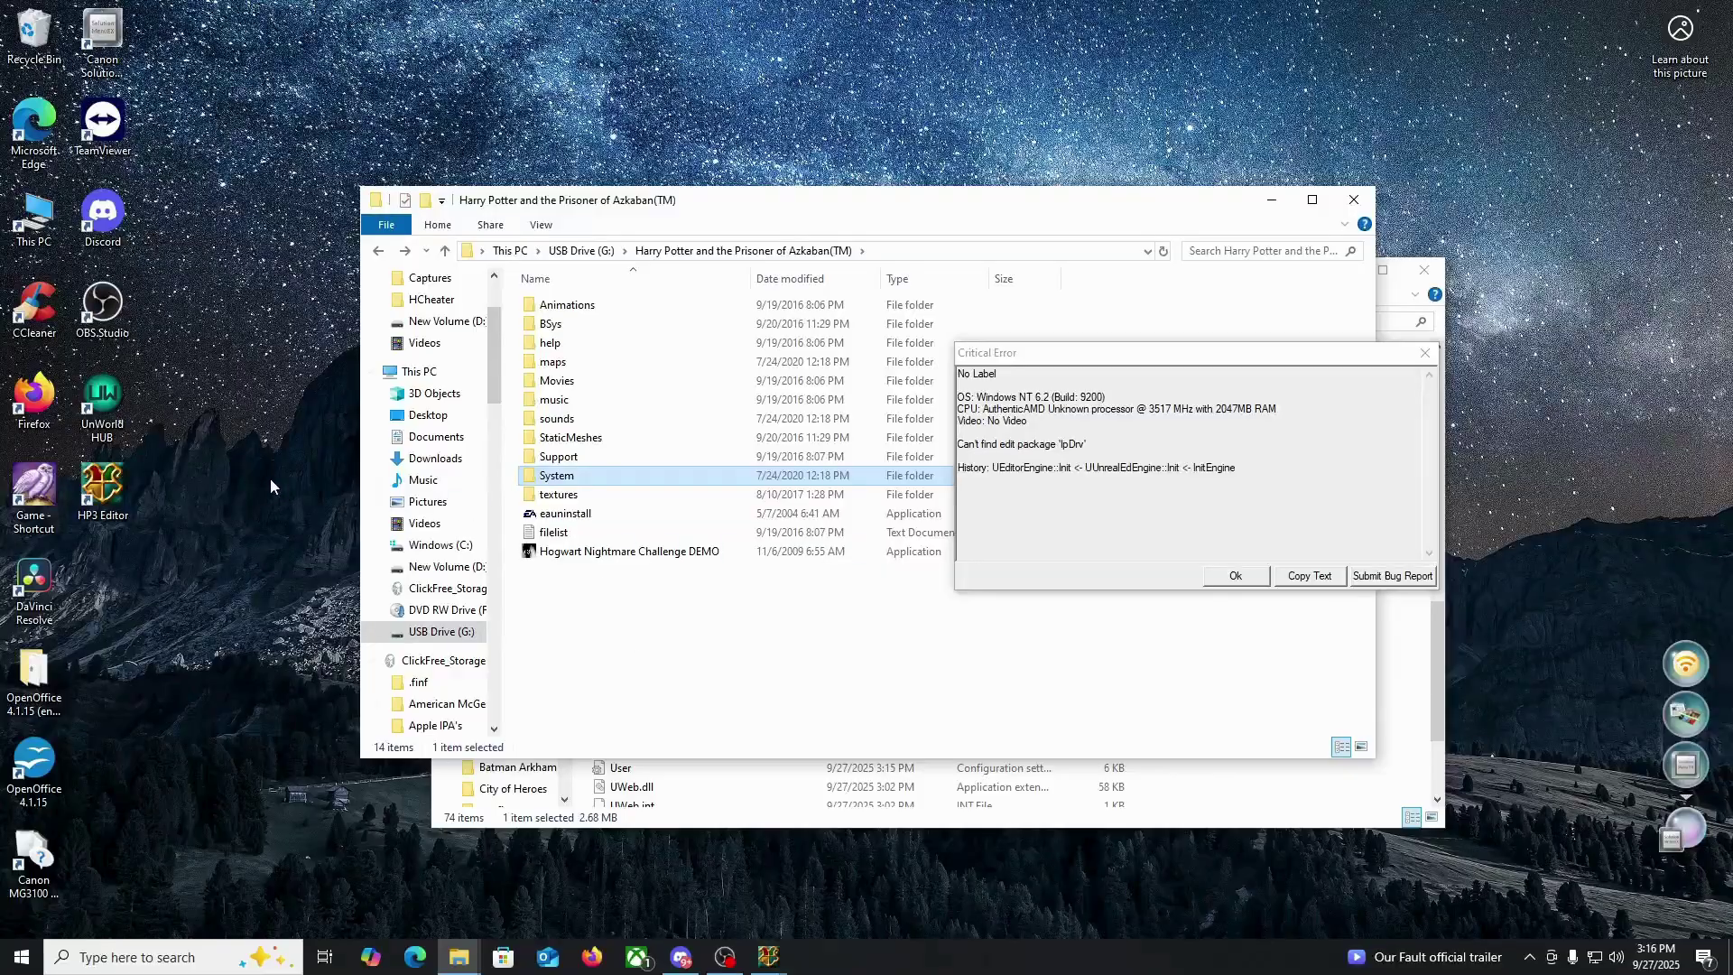
{"action": "double_click", "coordinate": [554, 476]}
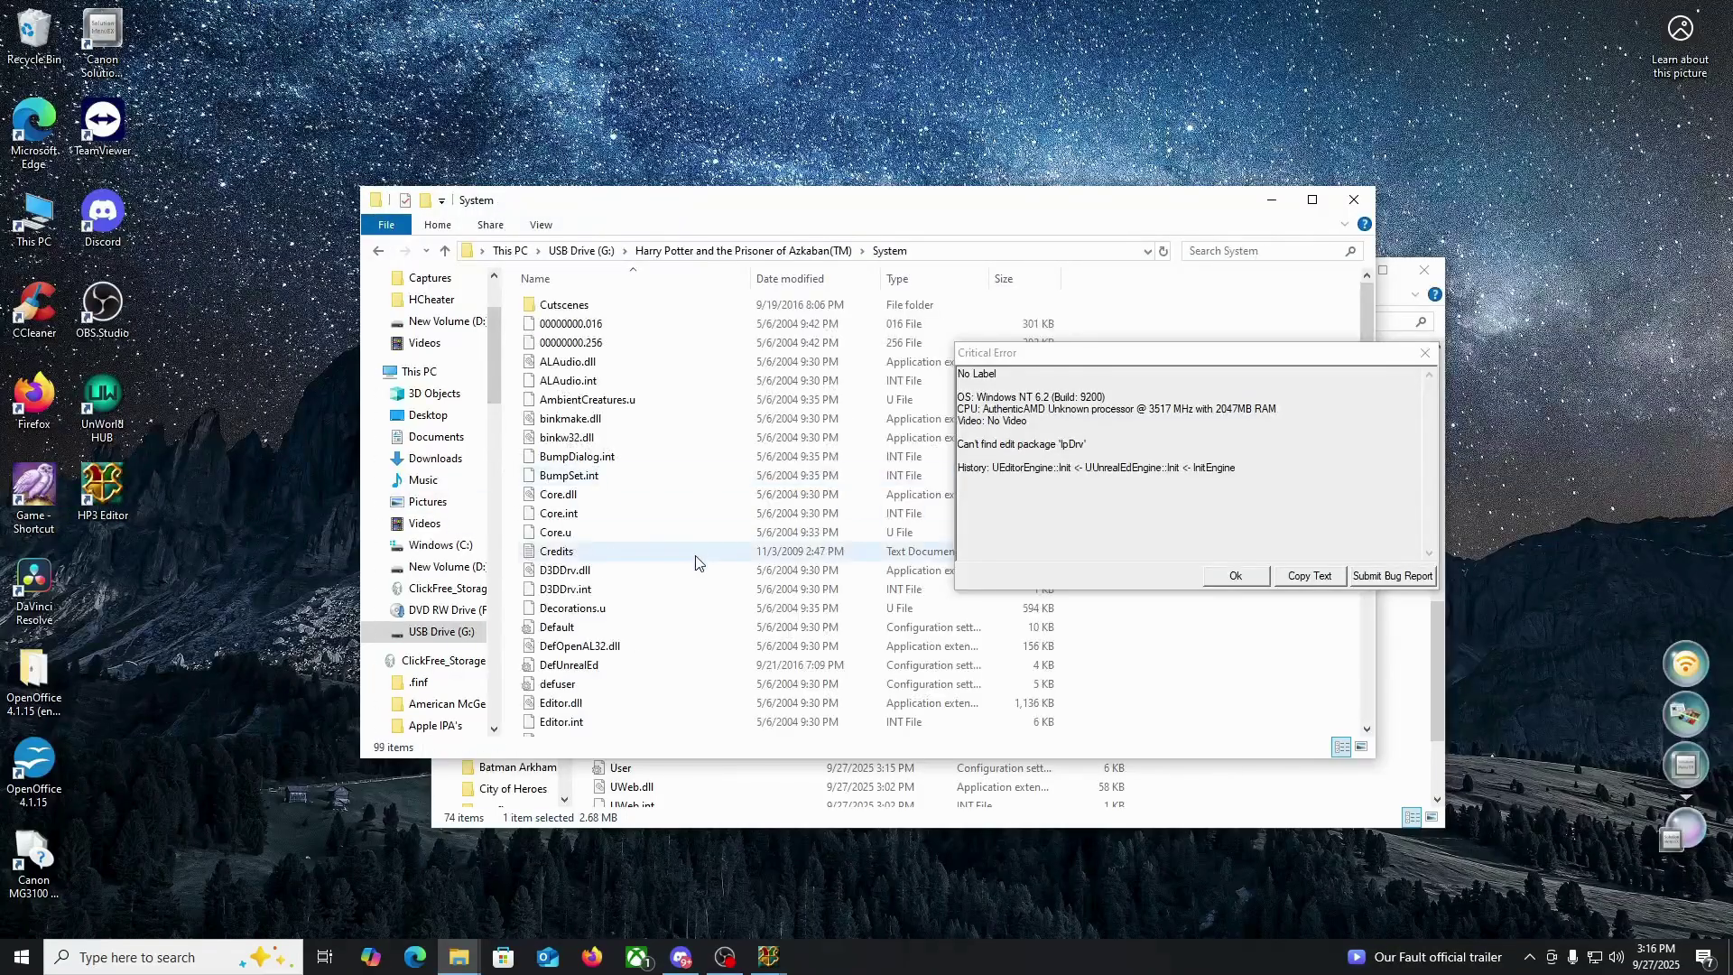
{"action": "scroll", "coordinate": [695, 563], "scroll_direction": "down", "scroll_amount": 10}
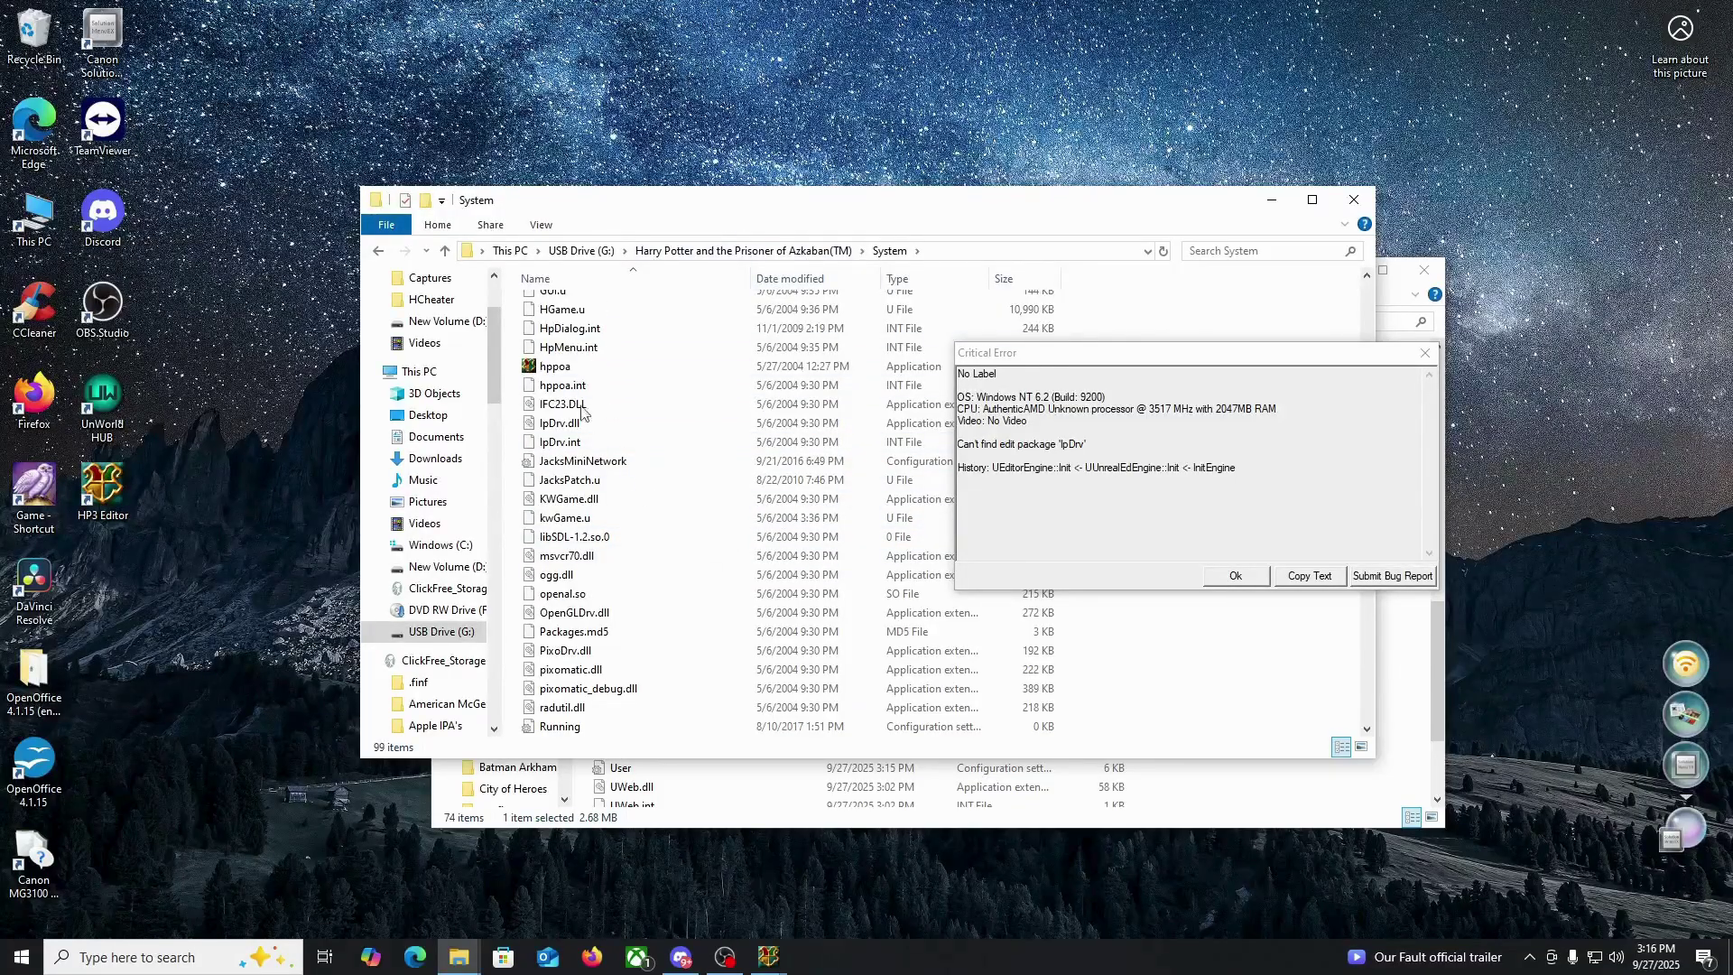
- Place the UnrealEngine2Runtime\System and USB game System windows apart, then dismiss the IpDrv Critical Error
{"action": "left_click_drag", "start_coordinate": [787, 202], "coordinate": [1364, 153]}
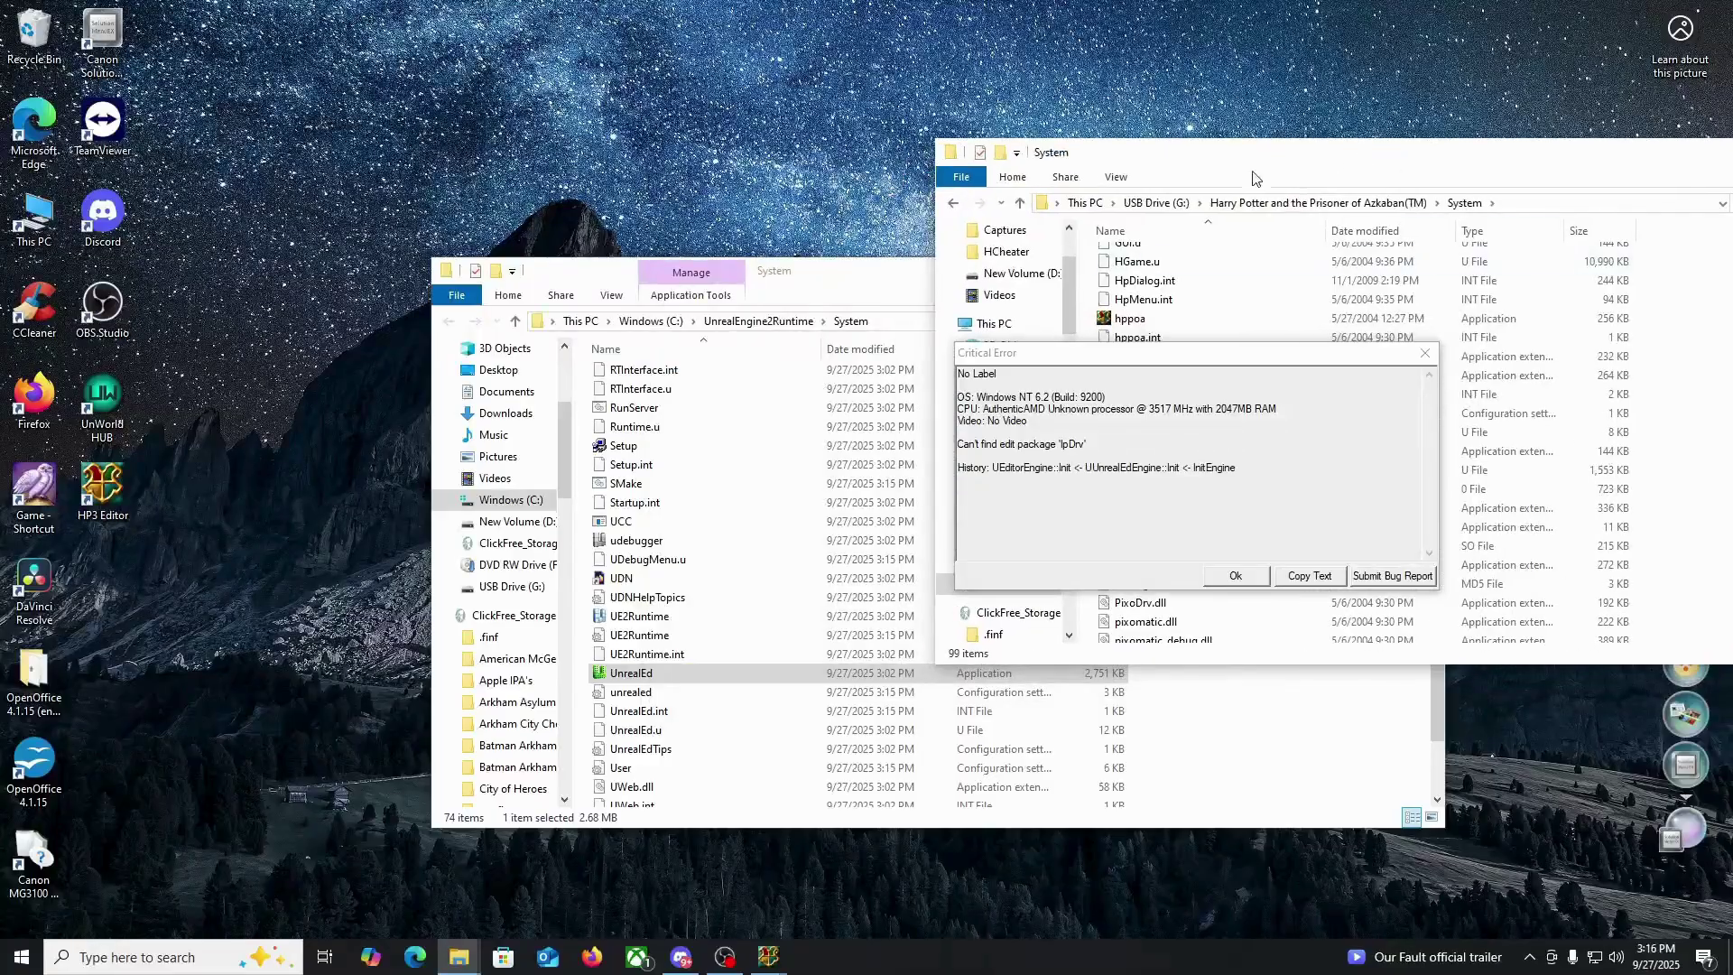
{"action": "left_click_drag", "start_coordinate": [1250, 165], "coordinate": [1058, 131]}
{"action": "scroll", "coordinate": [629, 672], "scroll_direction": "up", "scroll_amount": 12}
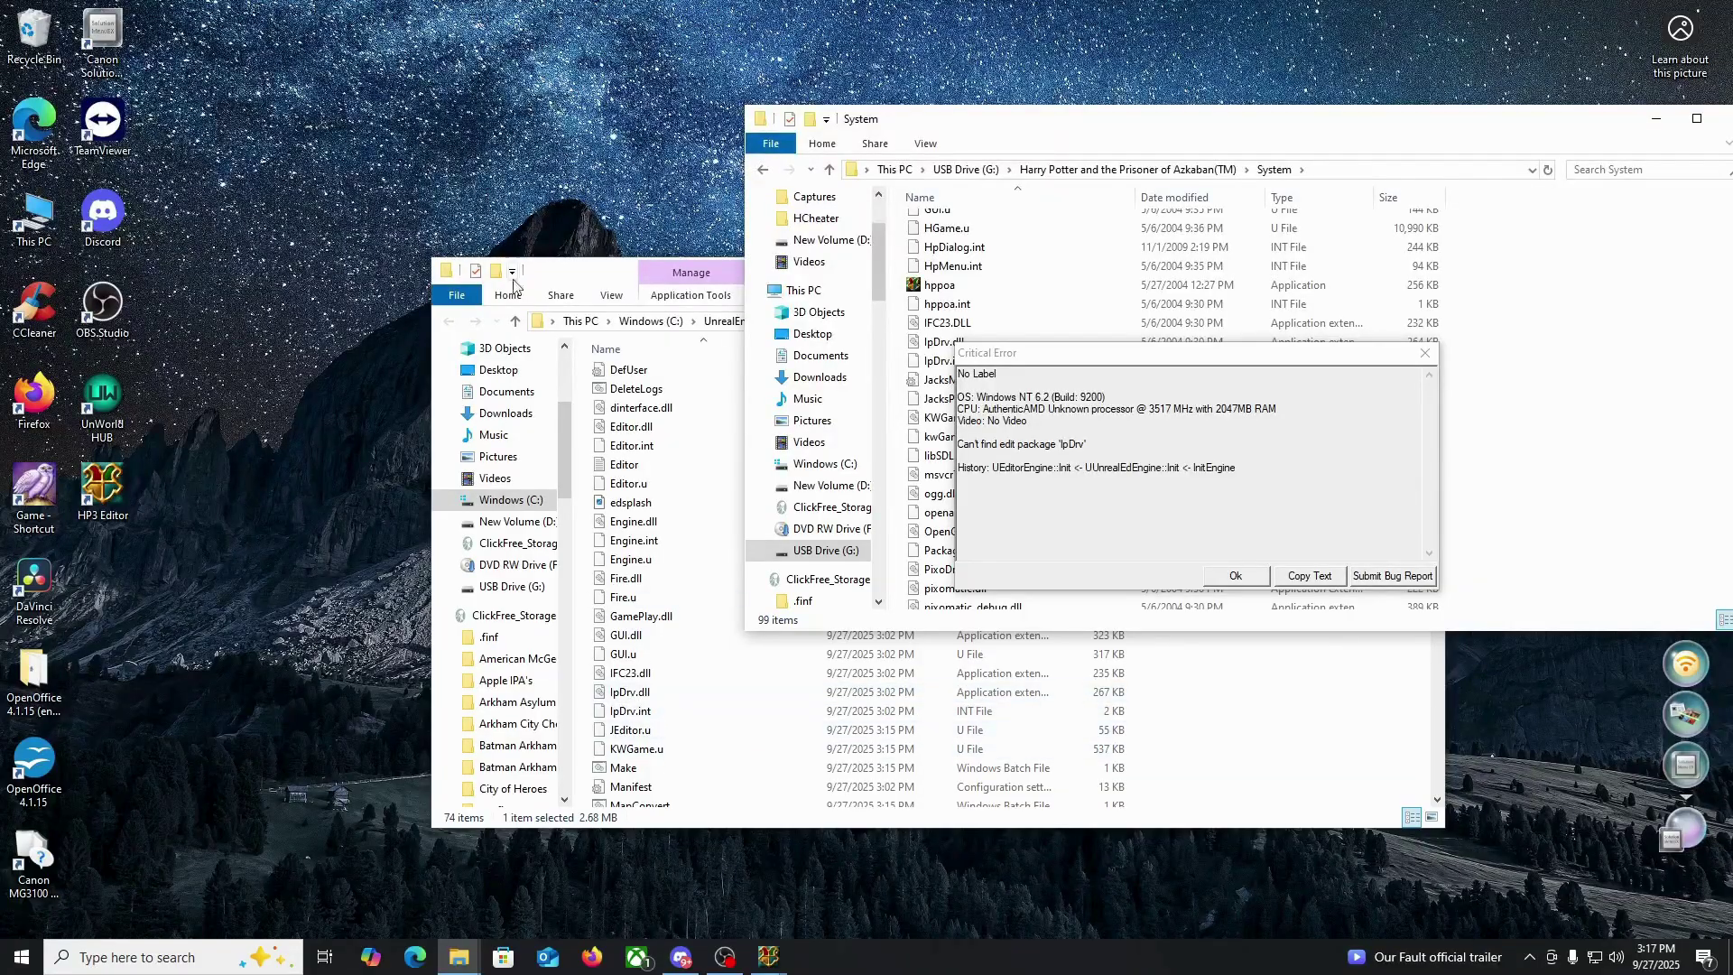
{"action": "left_click_drag", "start_coordinate": [611, 277], "coordinate": [355, 243]}
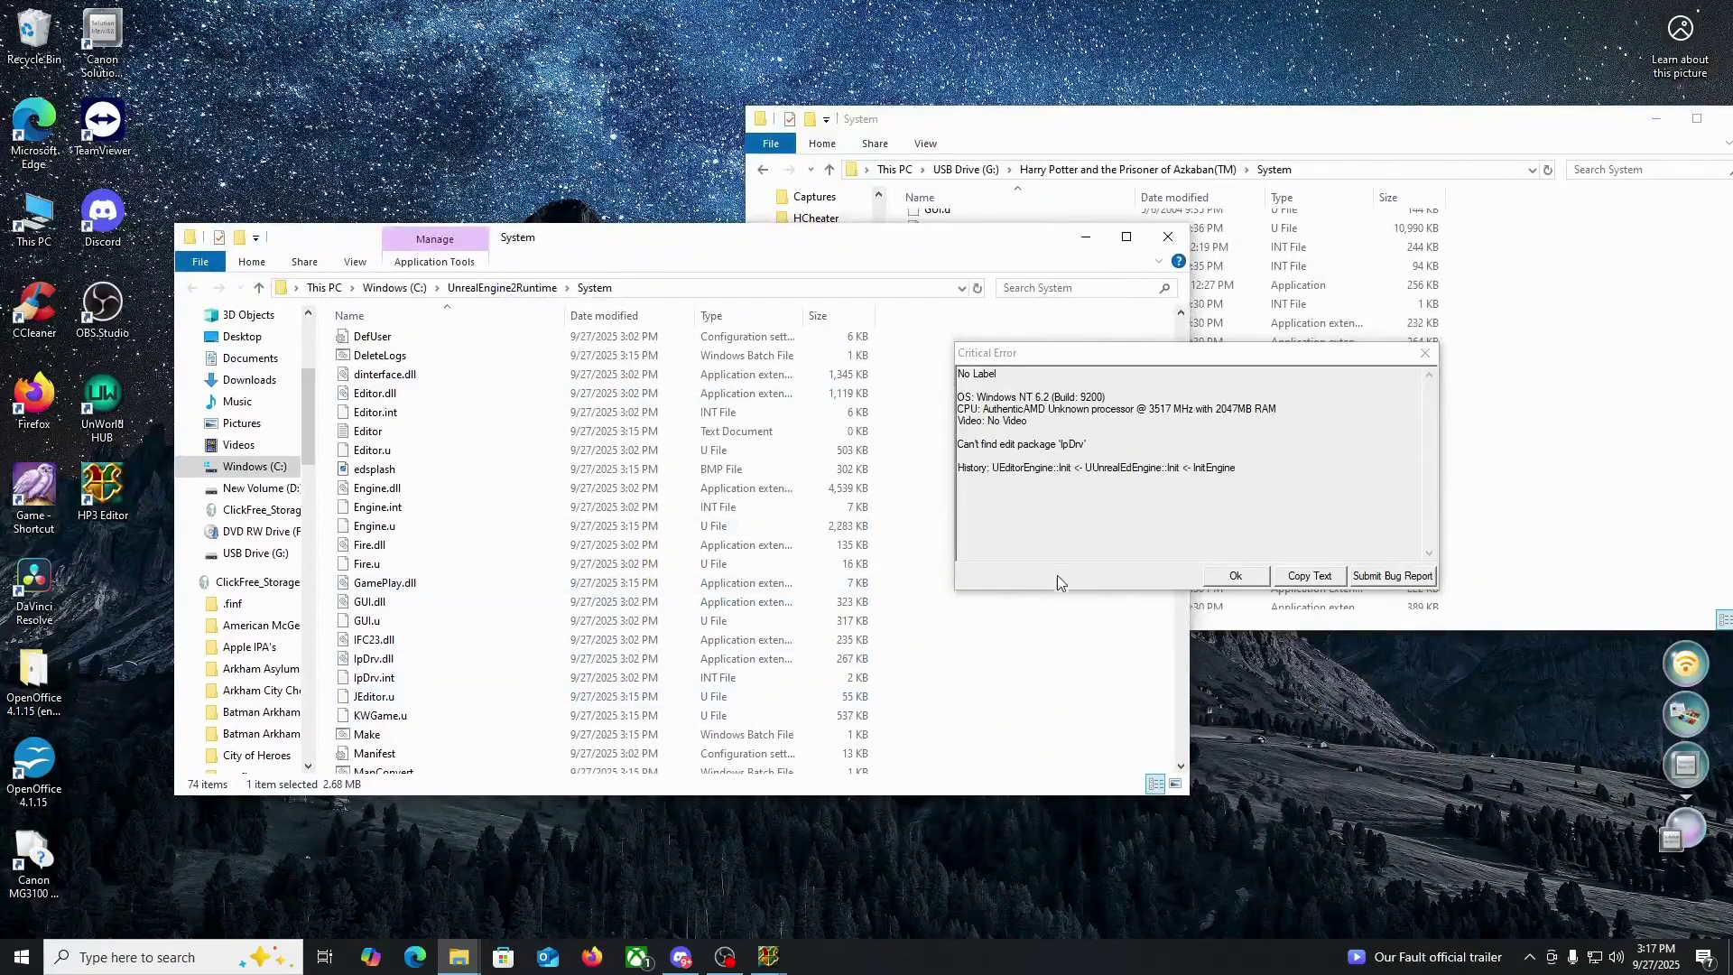
{"action": "left_click", "coordinate": [1235, 577]}
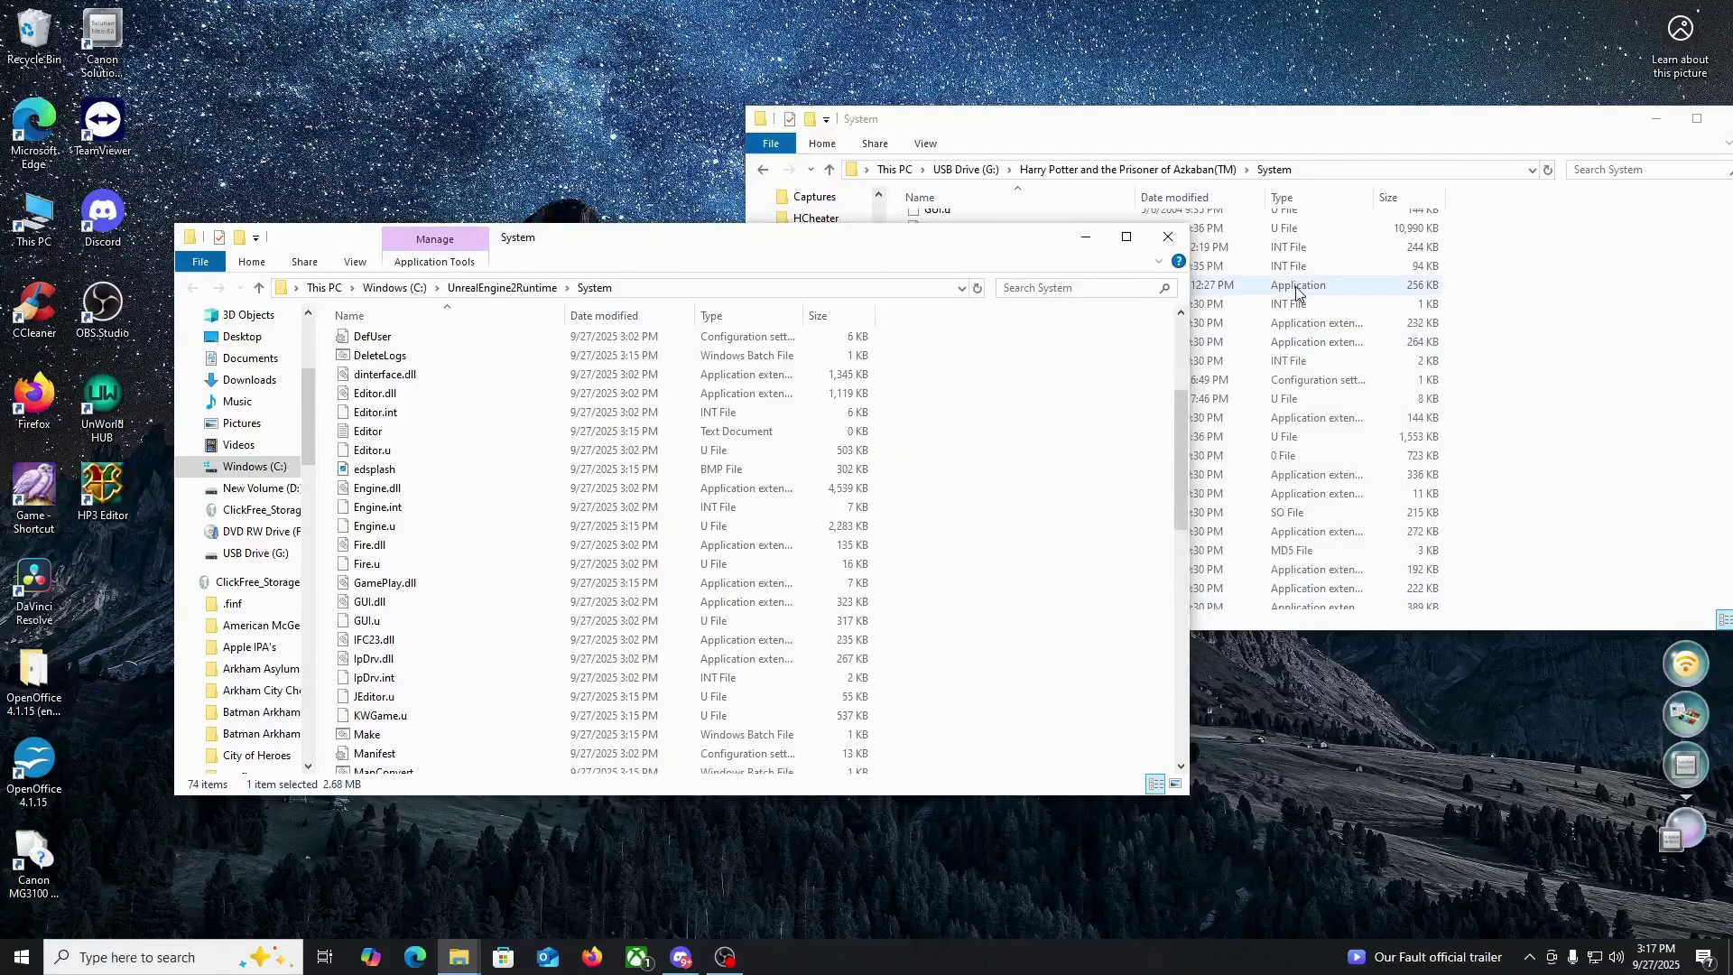
{"action": "left_click", "coordinate": [1579, 379]}
{"action": "left_click", "coordinate": [935, 700]}
{"action": "scroll", "coordinate": [936, 700], "scroll_direction": "down", "scroll_amount": 13}
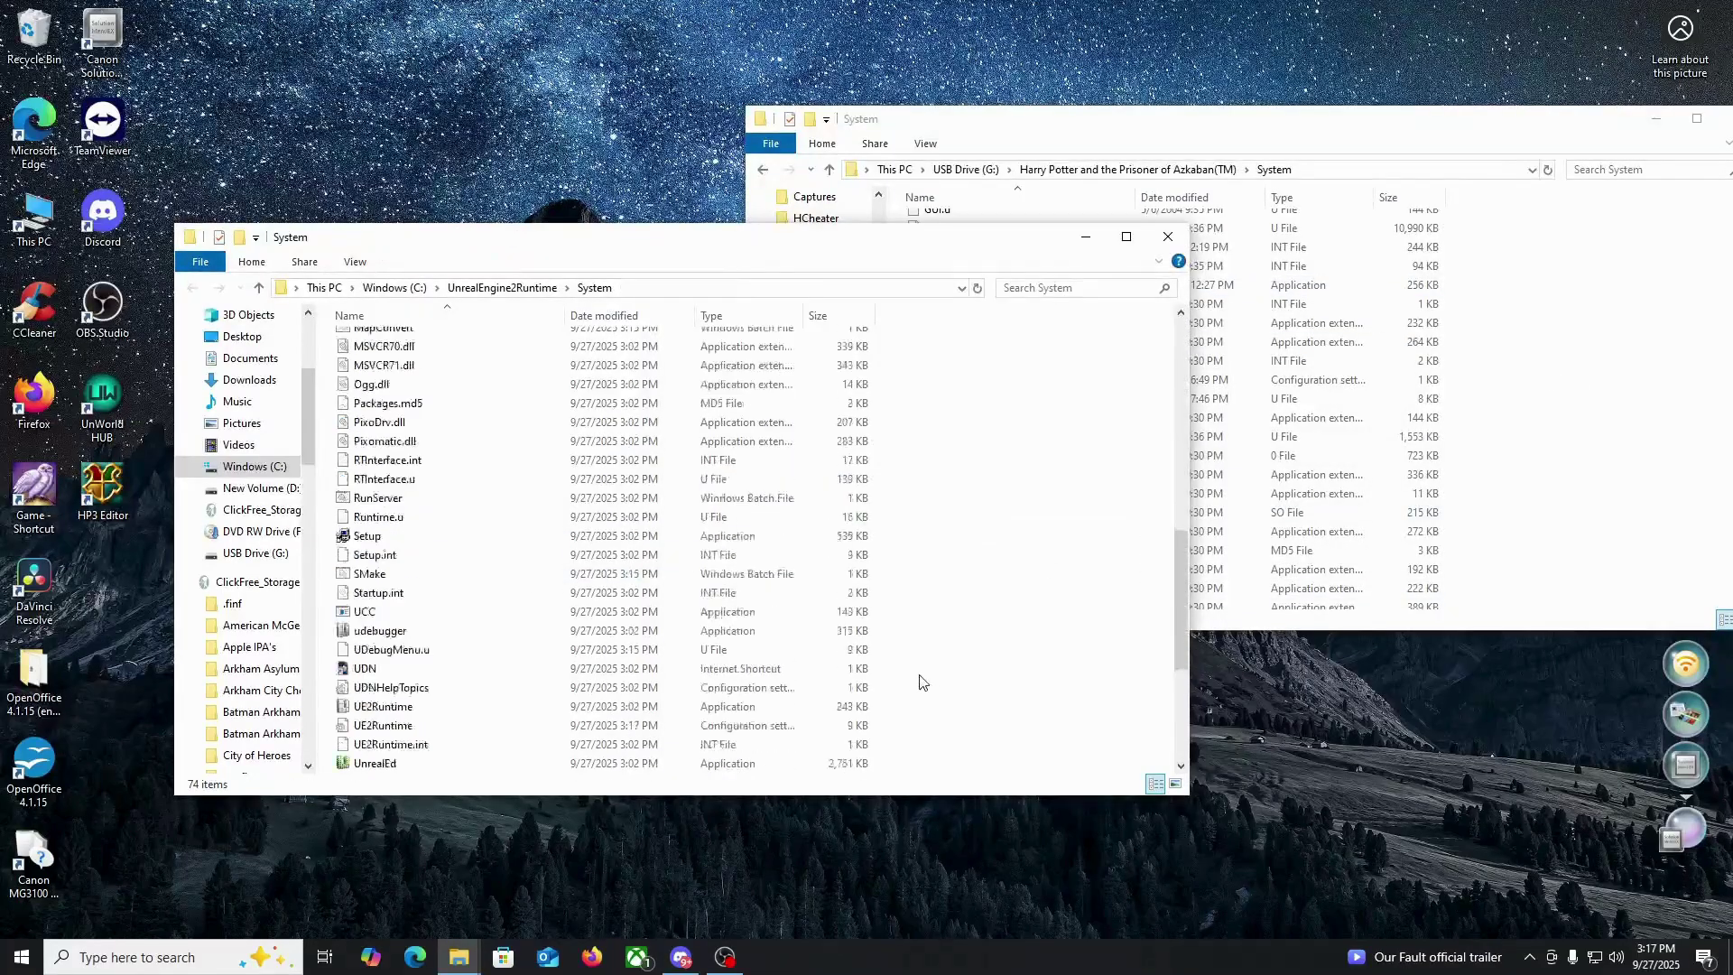
{"action": "left_click", "coordinate": [373, 479]}
{"action": "double_click", "coordinate": [373, 479]}
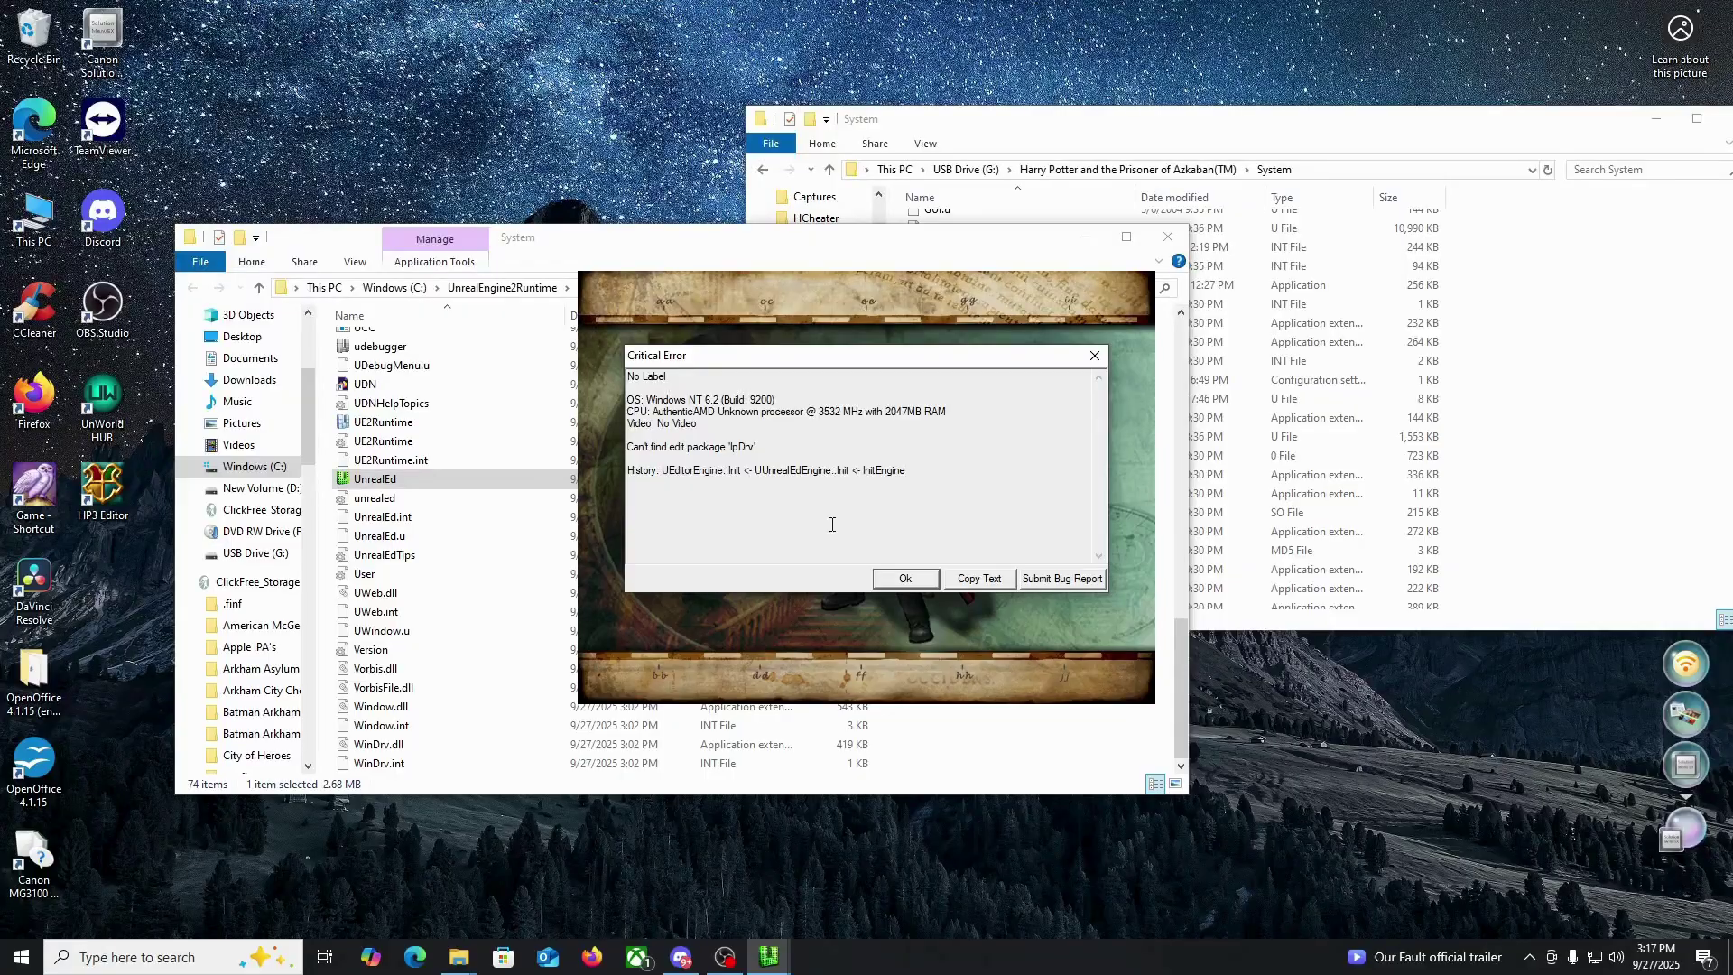
{"action": "left_click", "coordinate": [902, 580]}
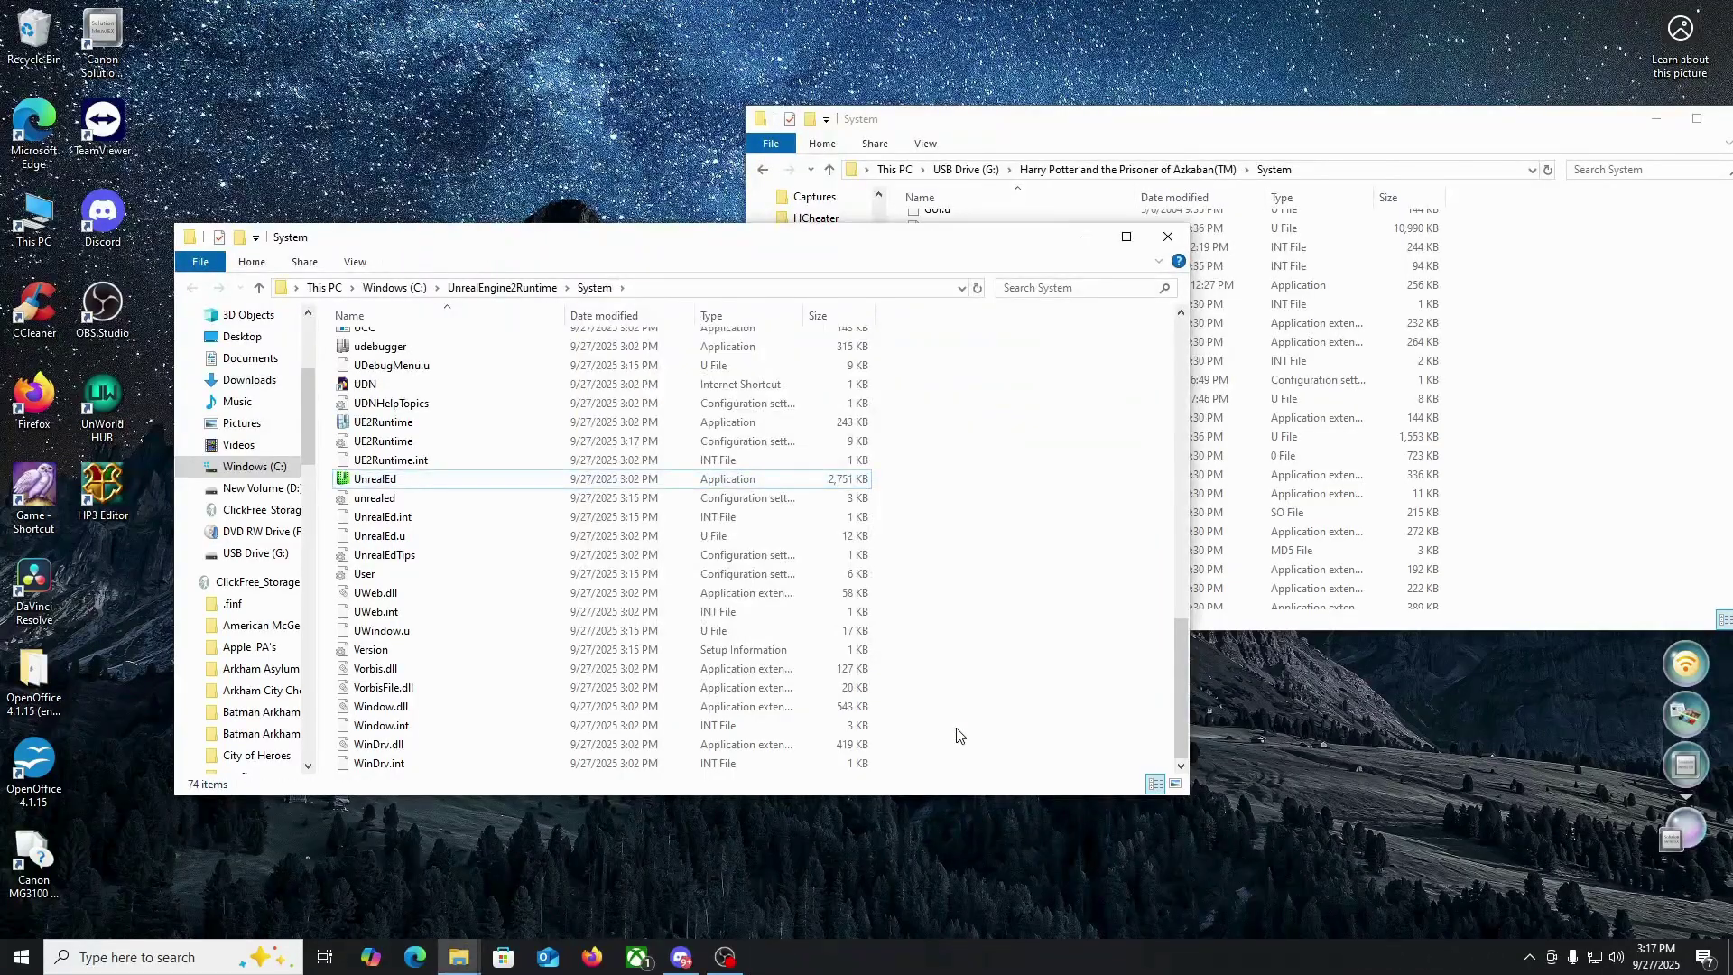
- Scroll through the C: runtime System folder, then focus the USB game System window to compare IpDrv.dll
{"action": "scroll", "coordinate": [959, 734], "scroll_direction": "up", "scroll_amount": 1}
{"action": "scroll", "coordinate": [959, 734], "scroll_direction": "up", "scroll_amount": 12}
{"action": "scroll", "coordinate": [959, 735], "scroll_direction": "down", "scroll_amount": 1}
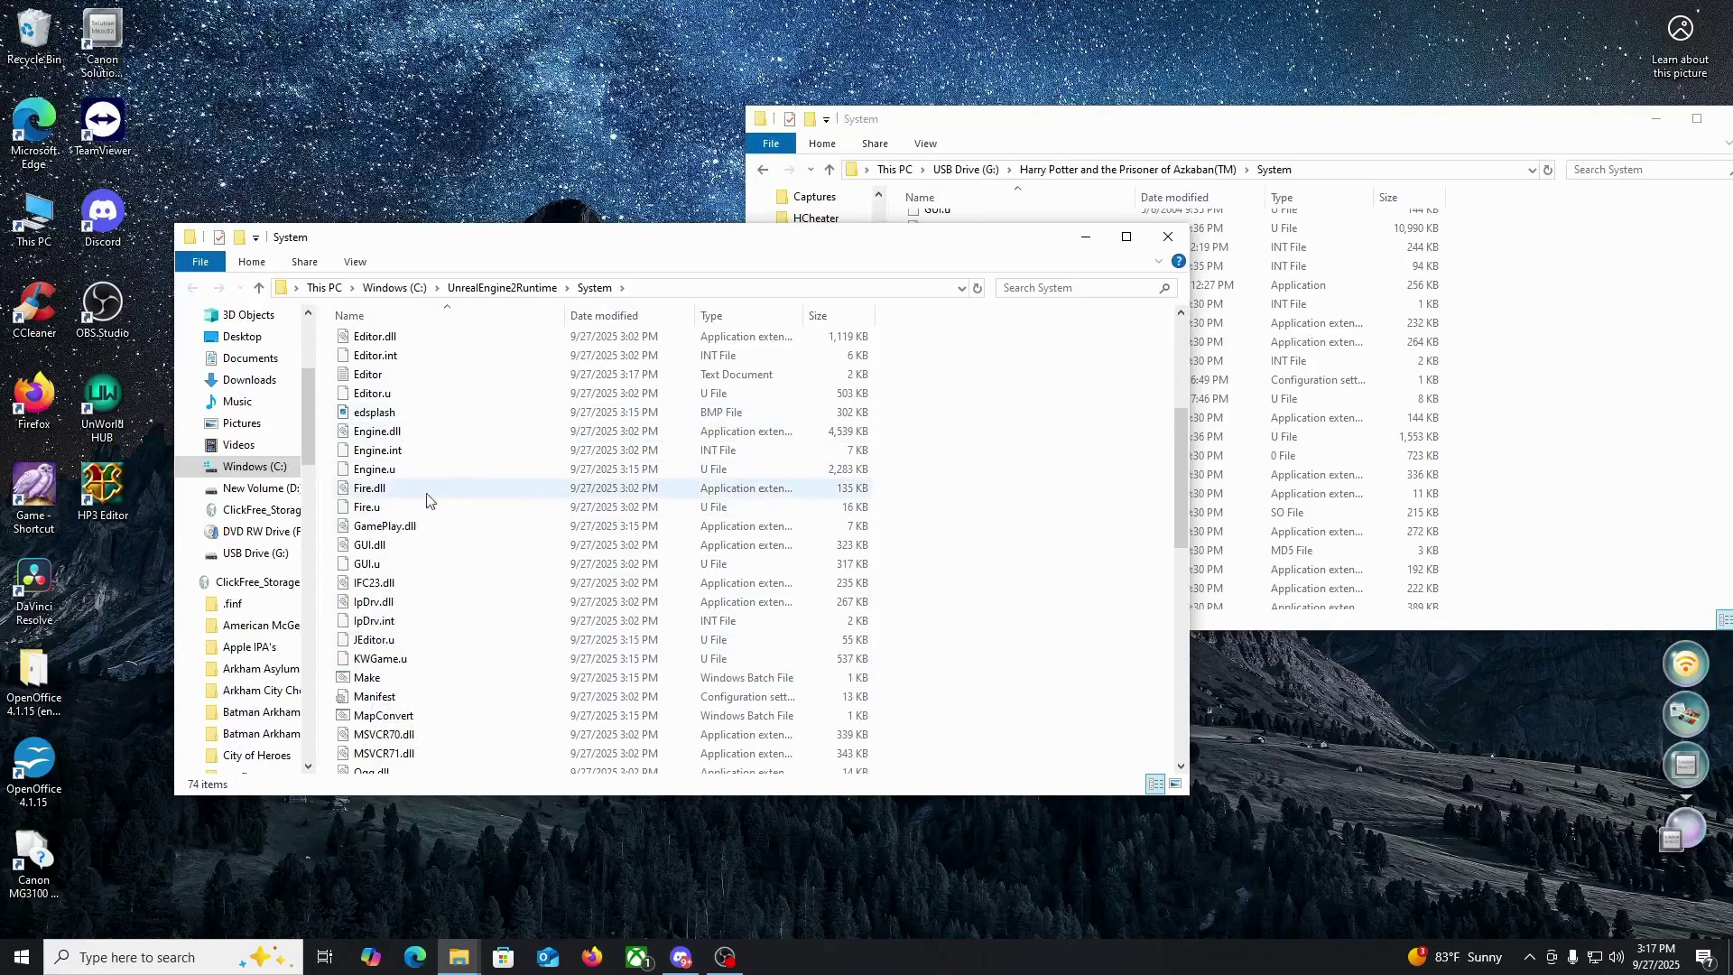
{"action": "scroll", "coordinate": [897, 554], "scroll_direction": "up", "scroll_amount": 5}
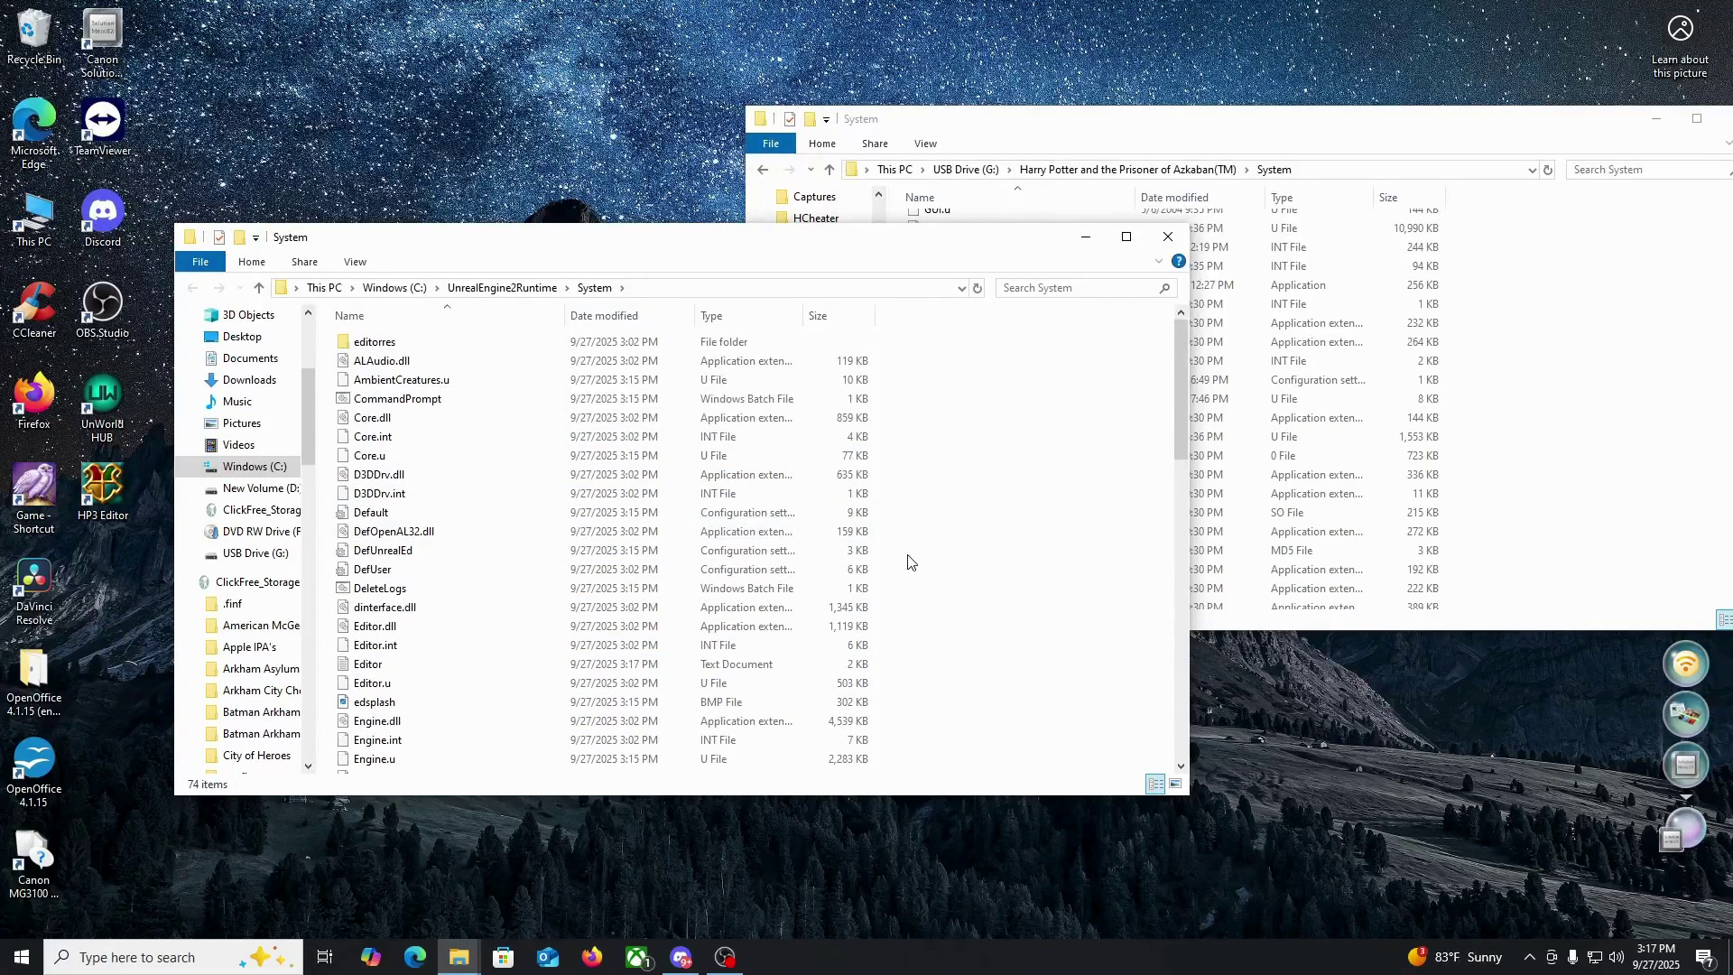
{"action": "scroll", "coordinate": [905, 559], "scroll_direction": "down", "scroll_amount": 7}
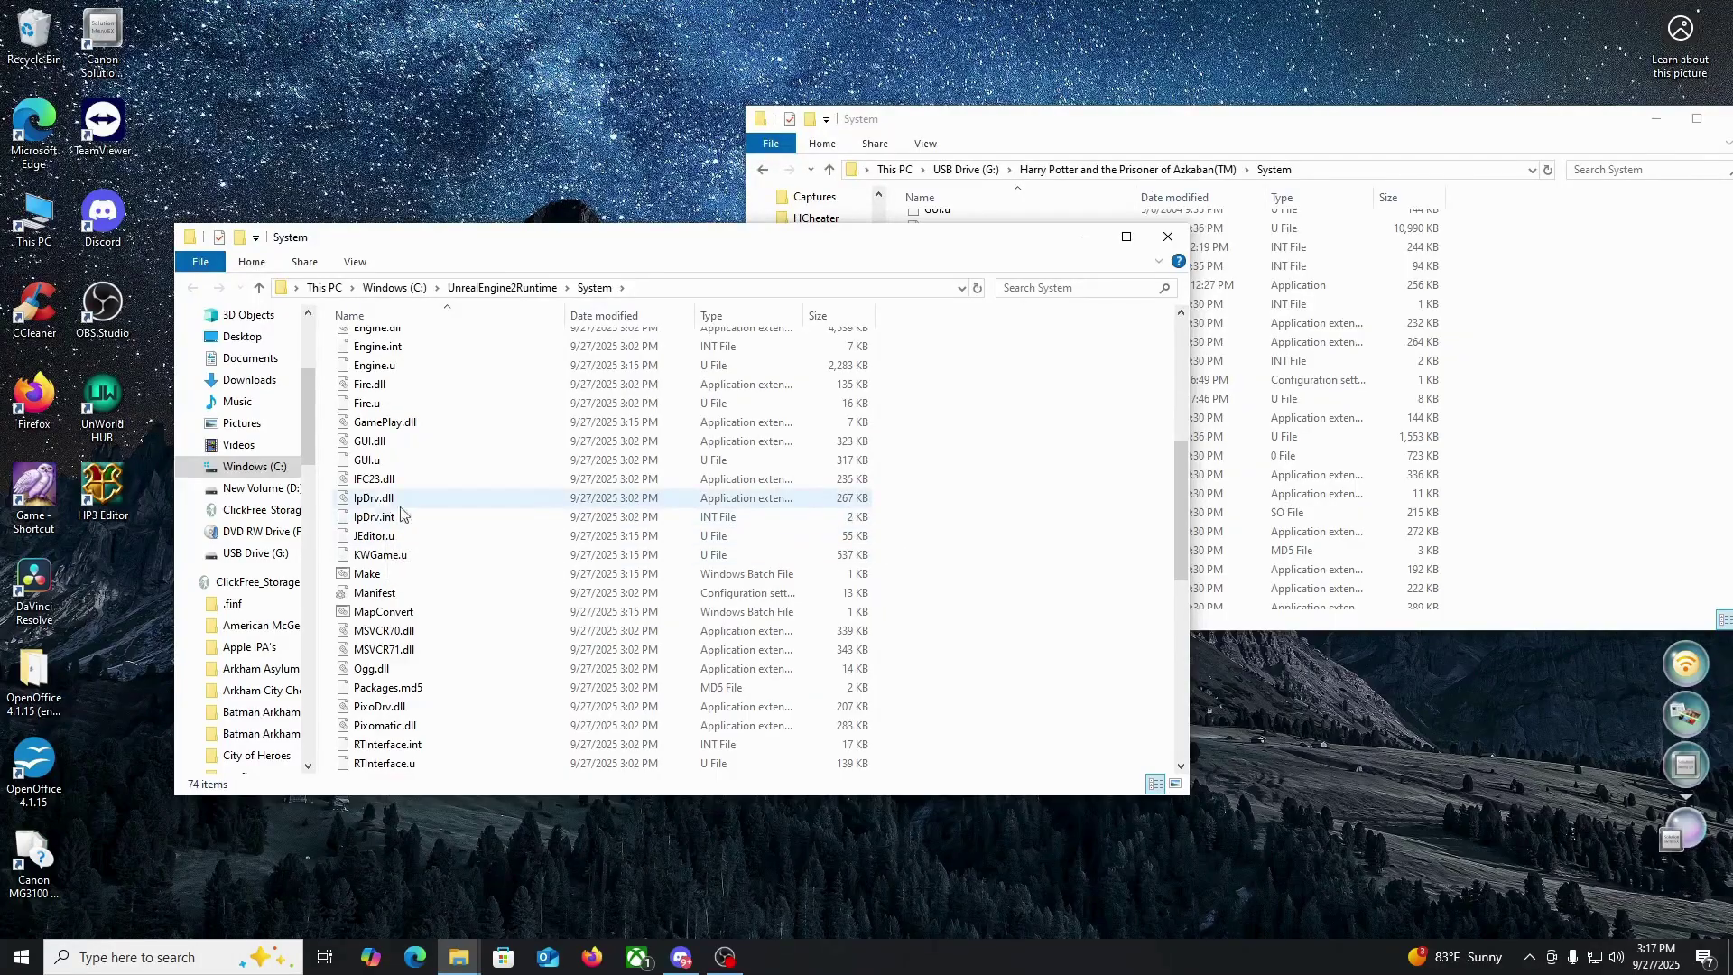
{"action": "left_click", "coordinate": [1597, 398]}
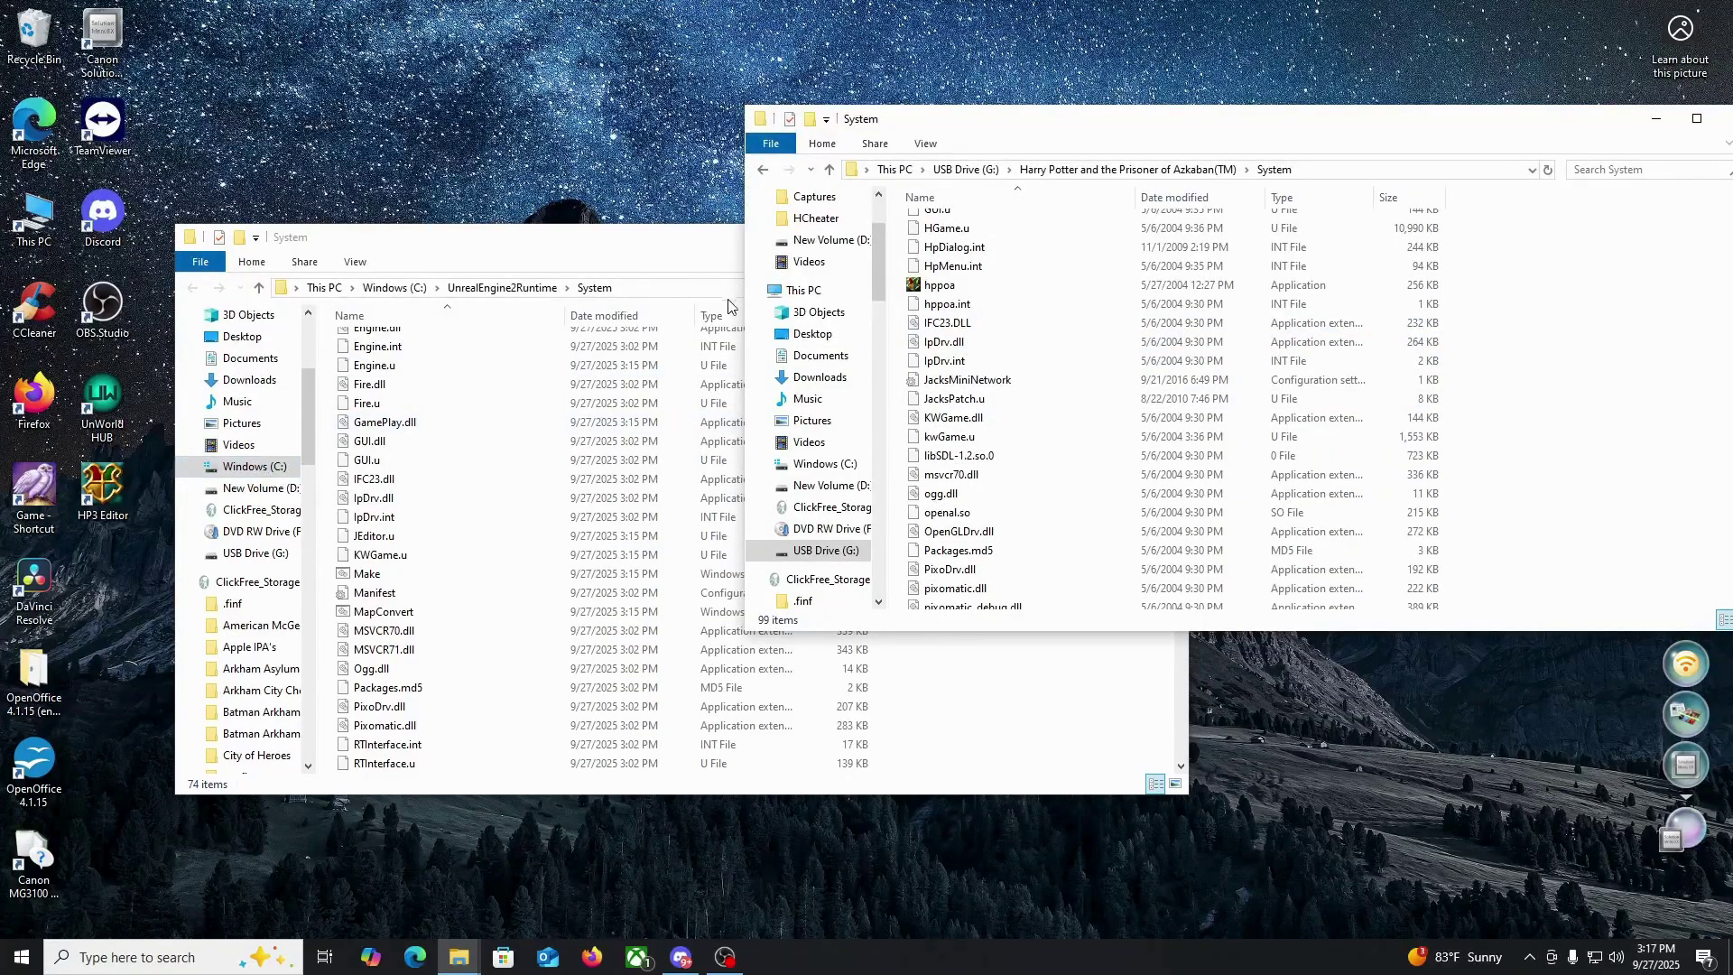
- Go back to D:\Jack and run HP3PatchInstaller
{"action": "left_click", "coordinate": [763, 170]}
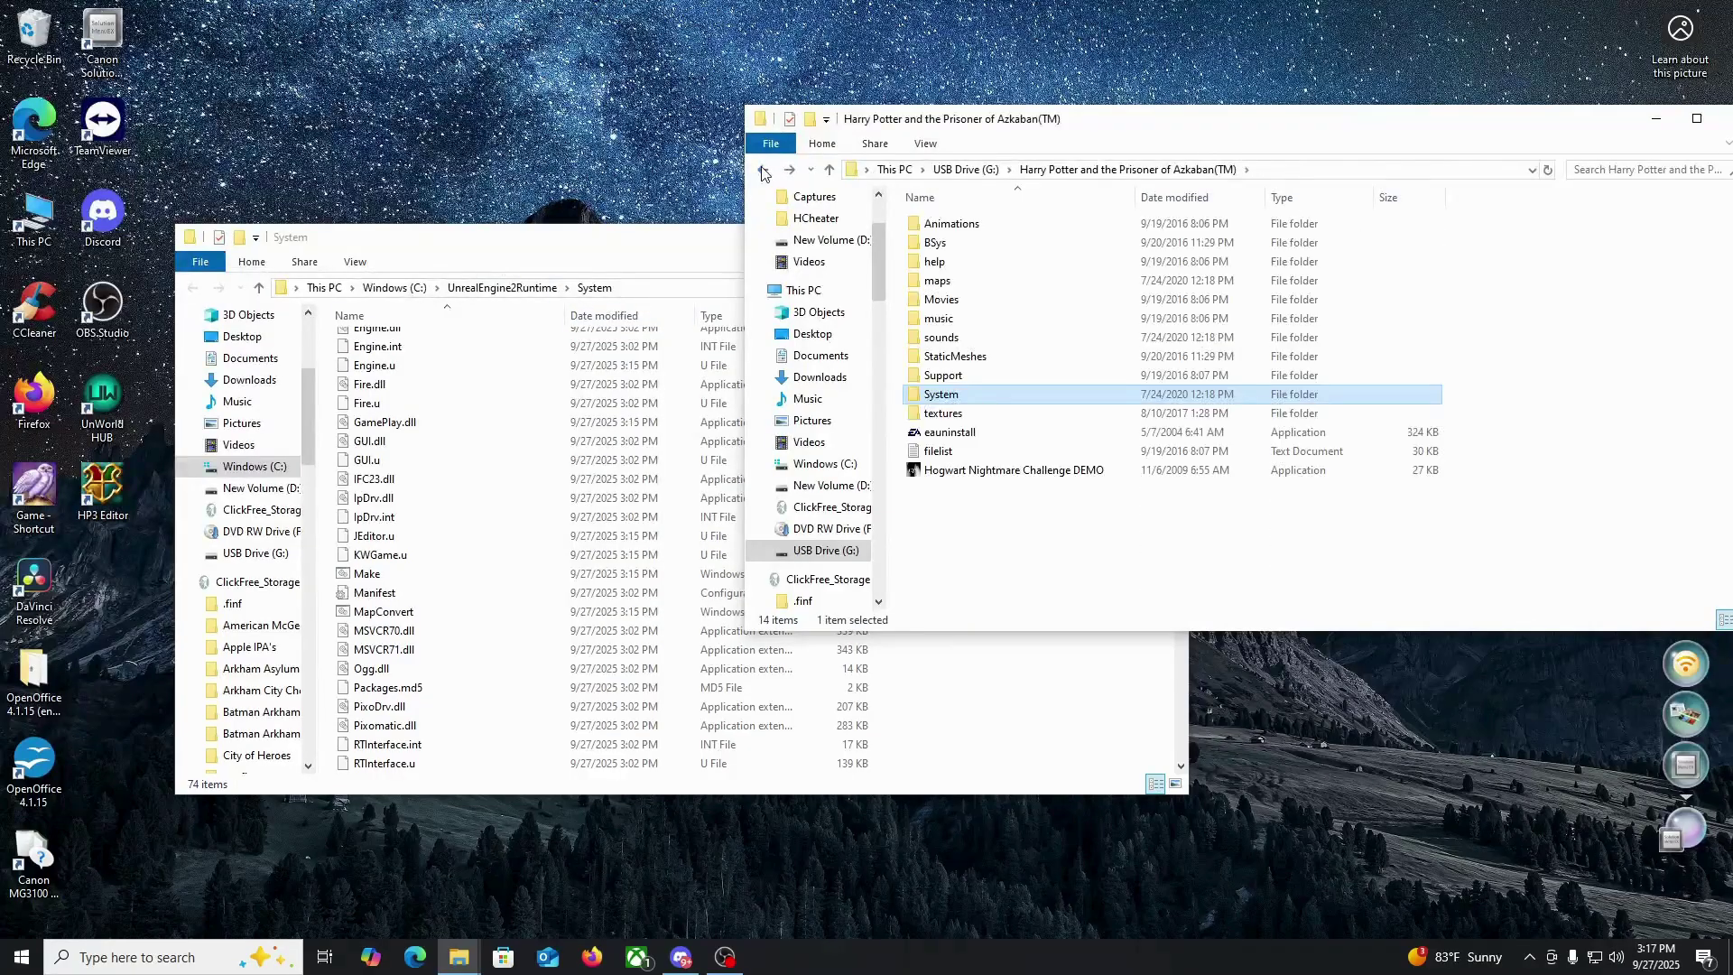
{"action": "left_click", "coordinate": [763, 172]}
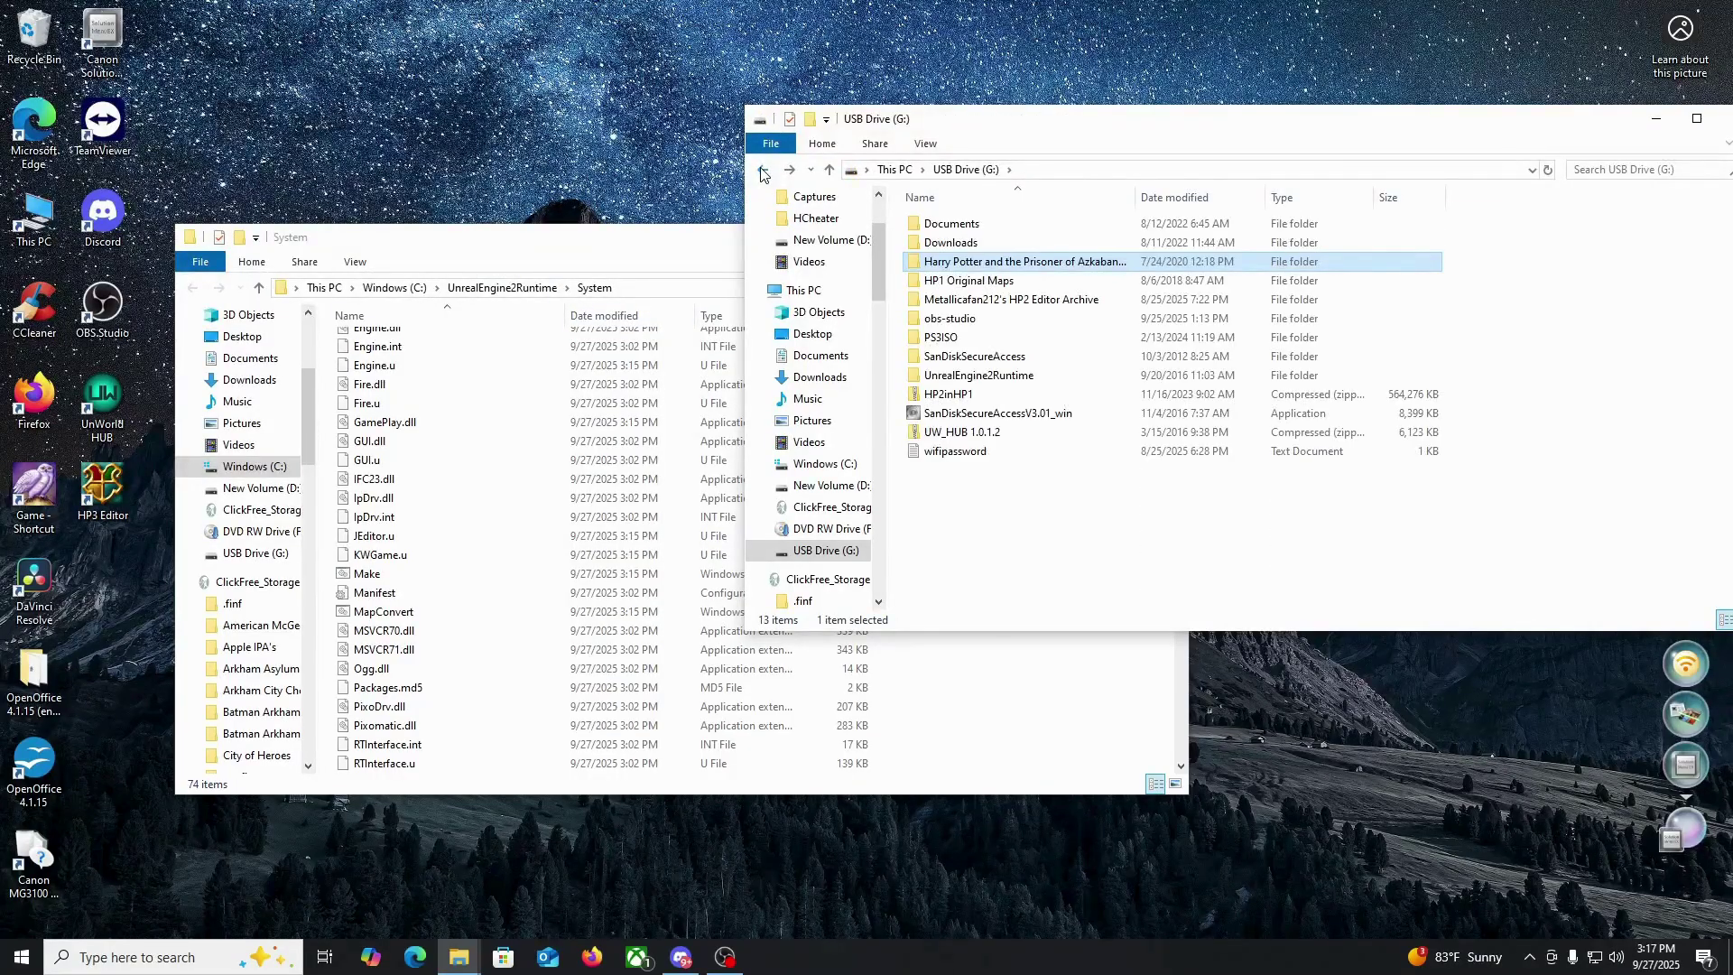
{"action": "left_click", "coordinate": [762, 171]}
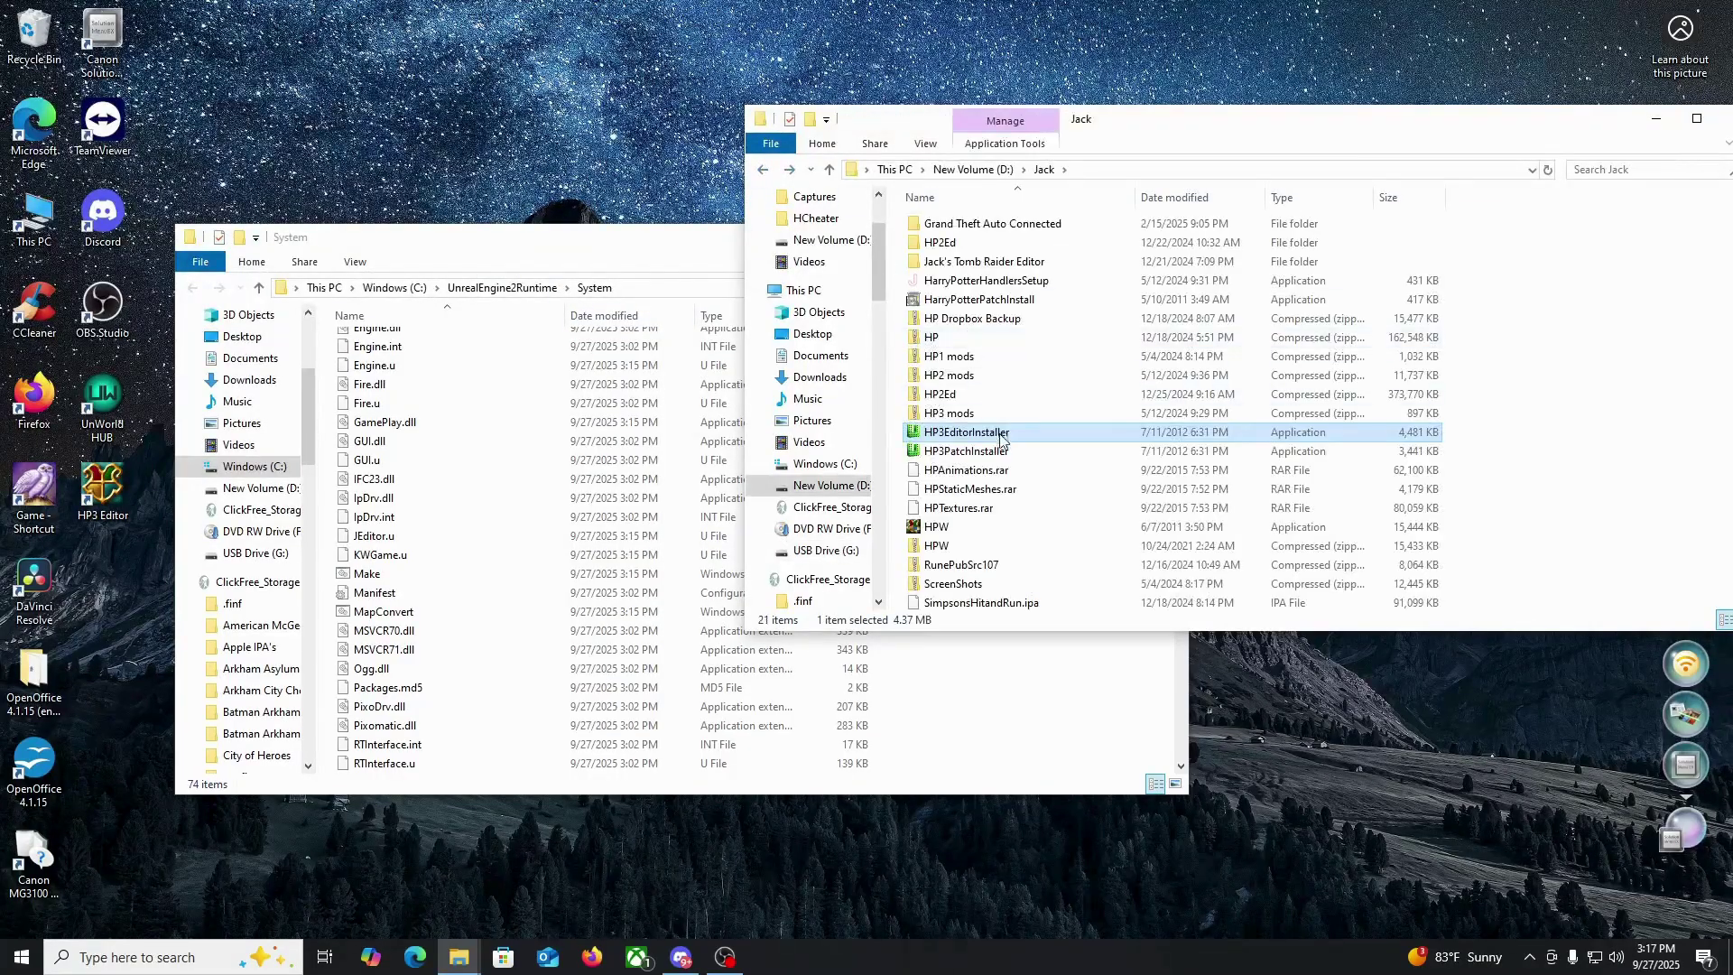
{"action": "double_click", "coordinate": [988, 451]}
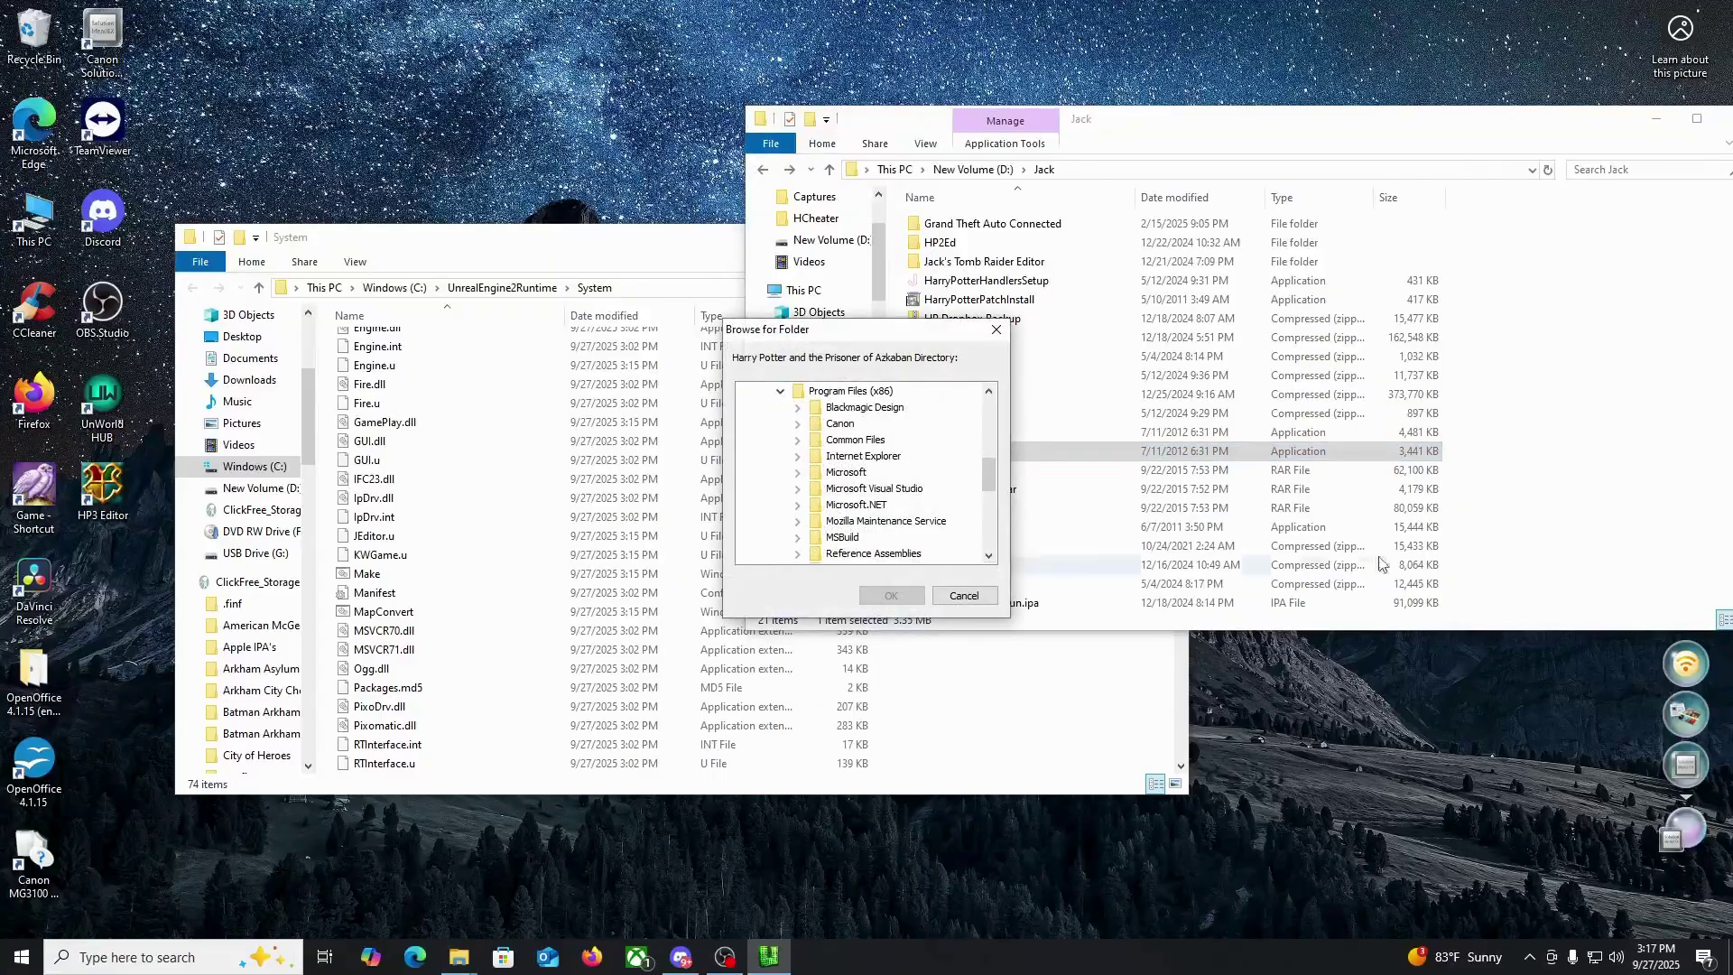
- Choose the Harry Potter and the Prisoner of Azkaban folder on USB Drive (G:) as the patch target
{"action": "left_click_drag", "start_coordinate": [825, 330], "coordinate": [749, 314]}
{"action": "scroll", "coordinate": [784, 476], "scroll_direction": "down", "scroll_amount": 6}
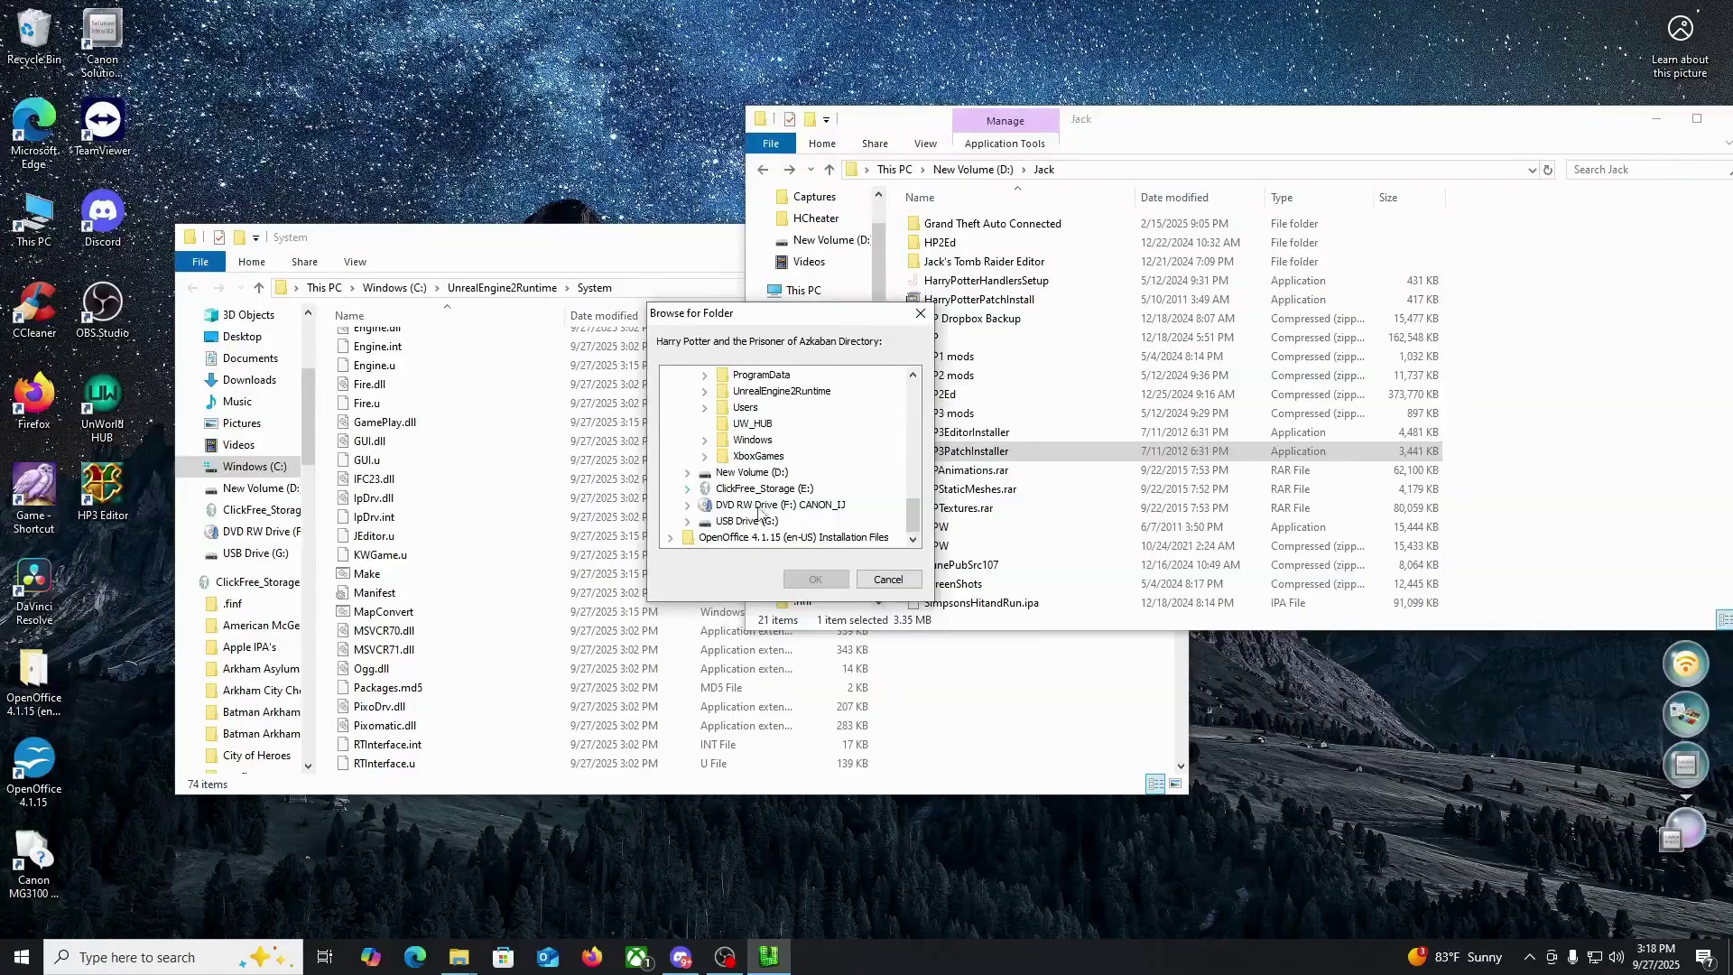
{"action": "left_click", "coordinate": [688, 472]}
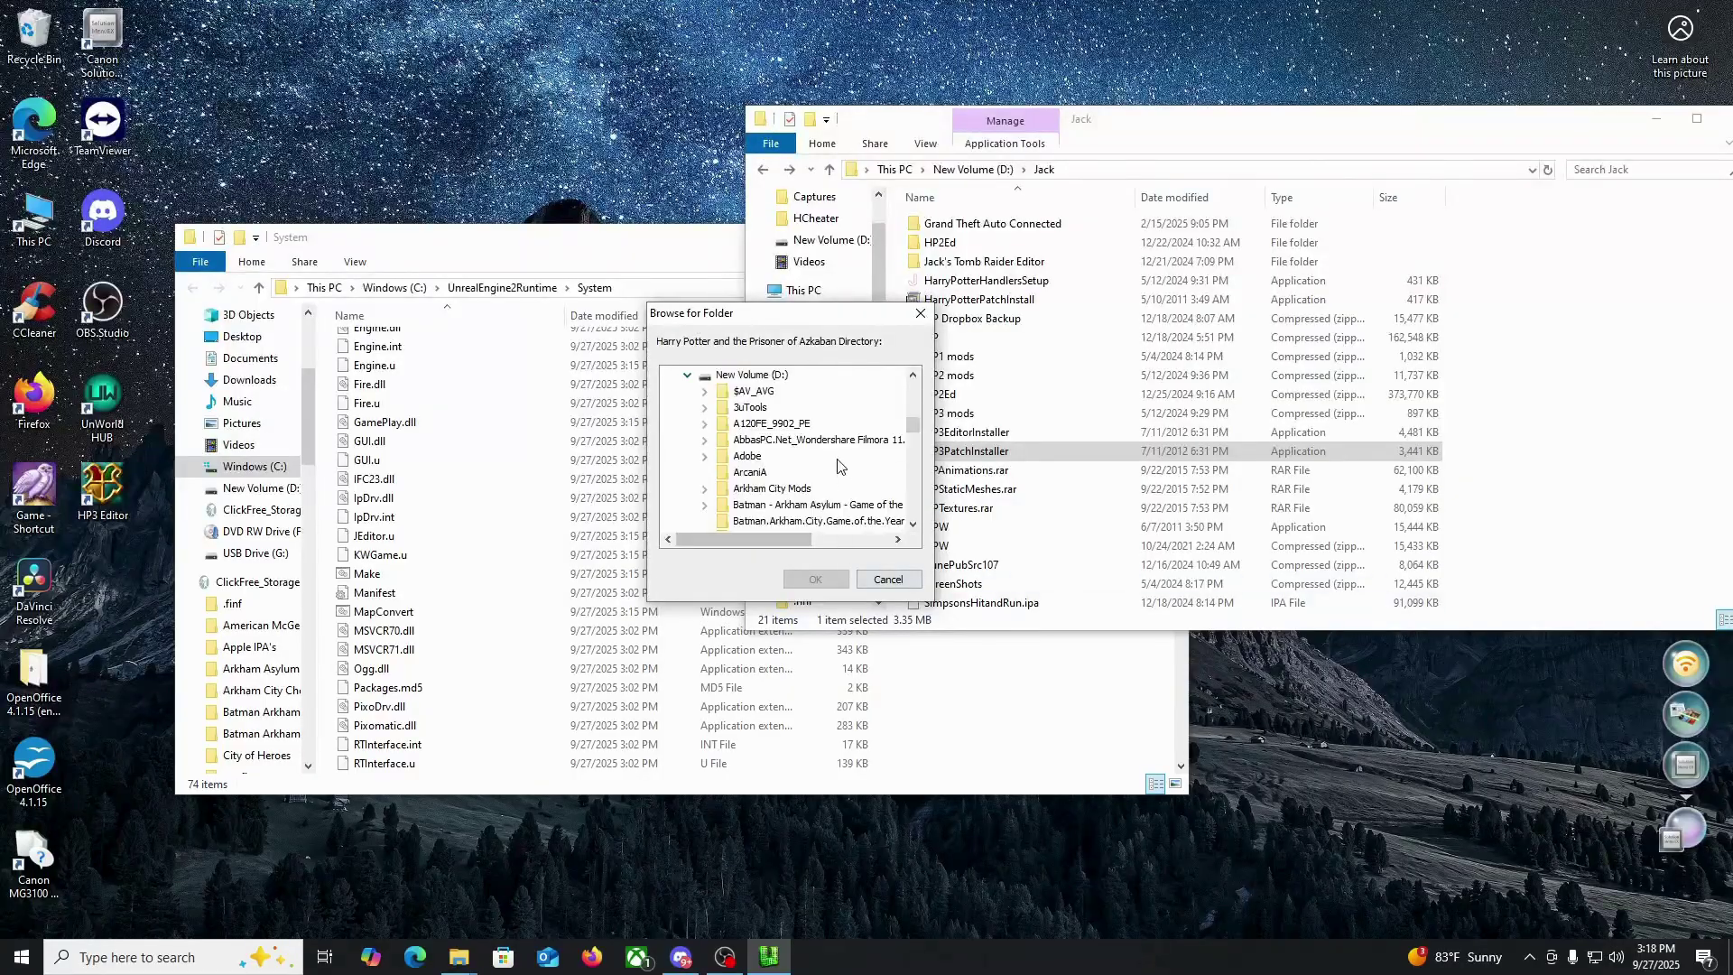
{"action": "left_click", "coordinate": [687, 374]}
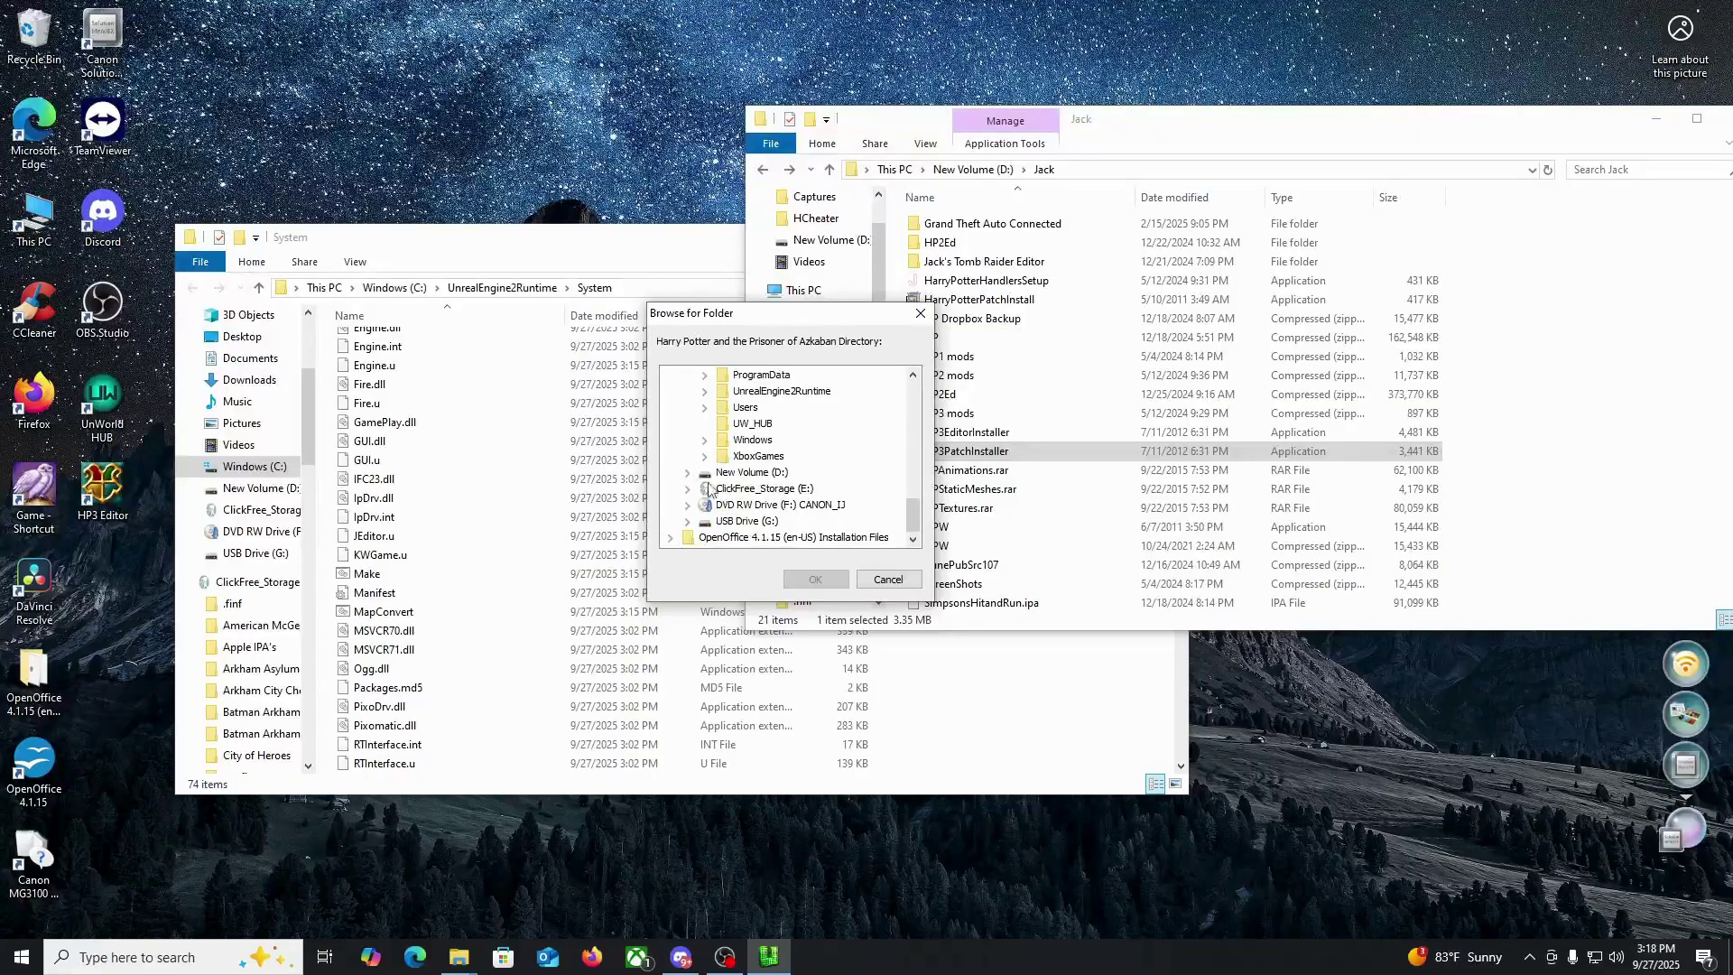
{"action": "left_click", "coordinate": [688, 521]}
{"action": "left_click", "coordinate": [839, 423]}
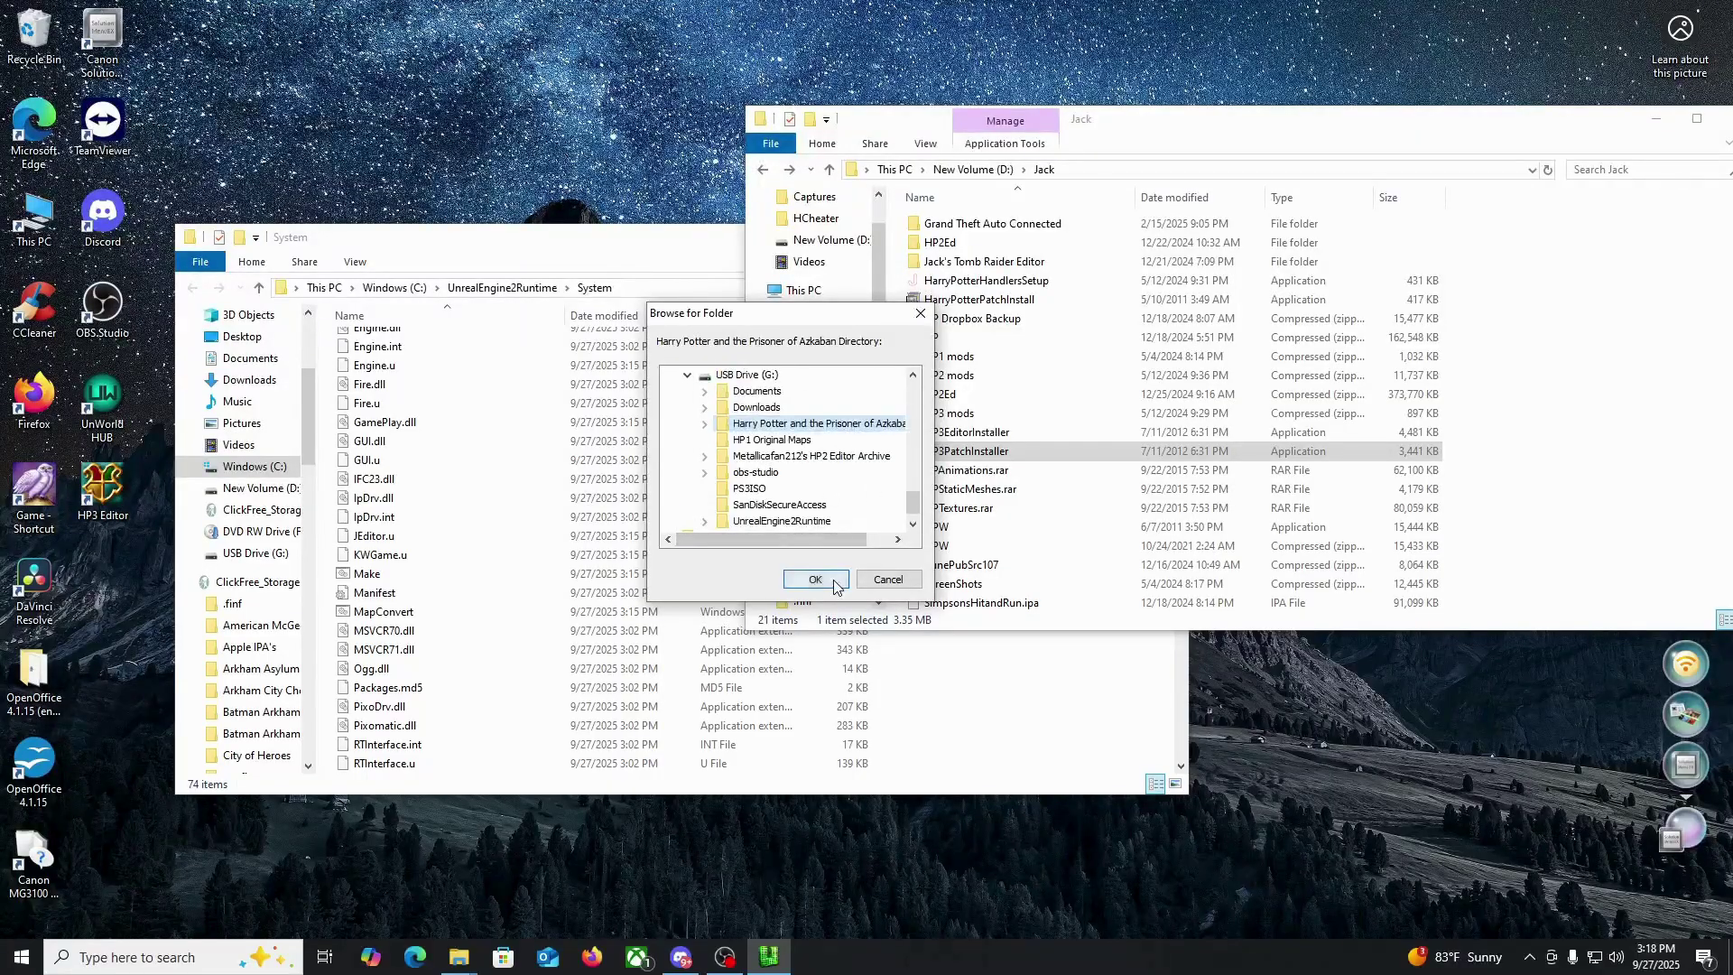
{"action": "left_click", "coordinate": [815, 579]}
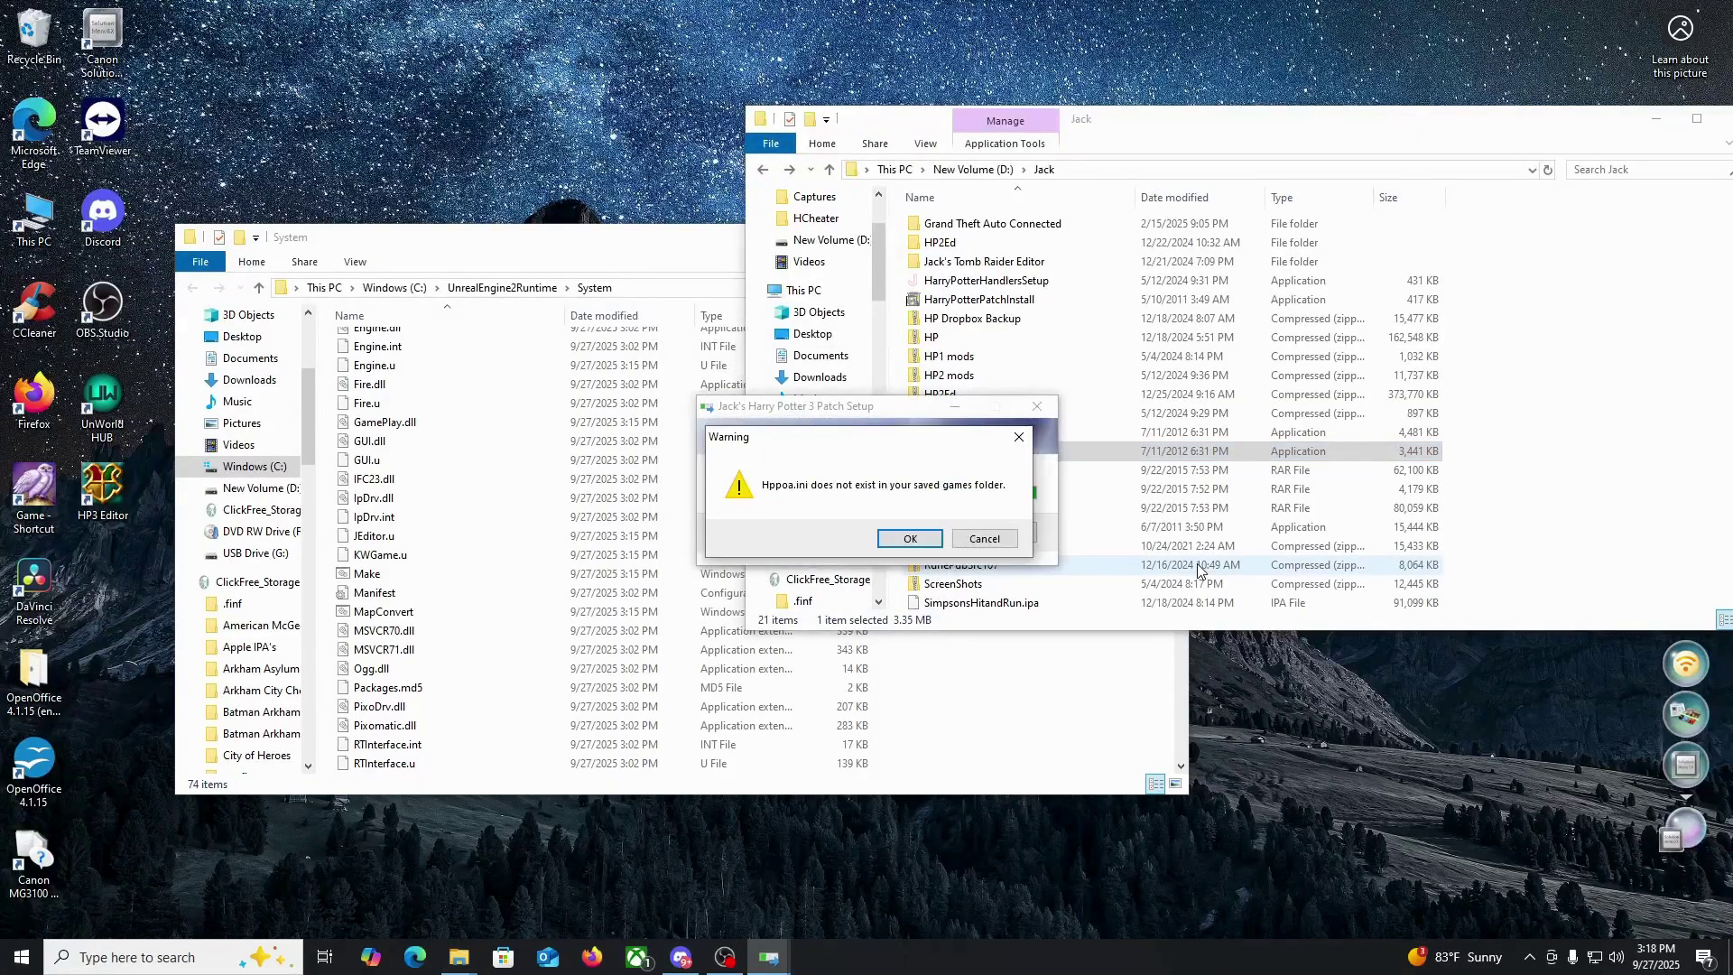
- Acknowledge the missing Hppoa.ini warning and the patch's 'successfully installed' message
{"action": "left_click_drag", "start_coordinate": [907, 448], "coordinate": [787, 485]}
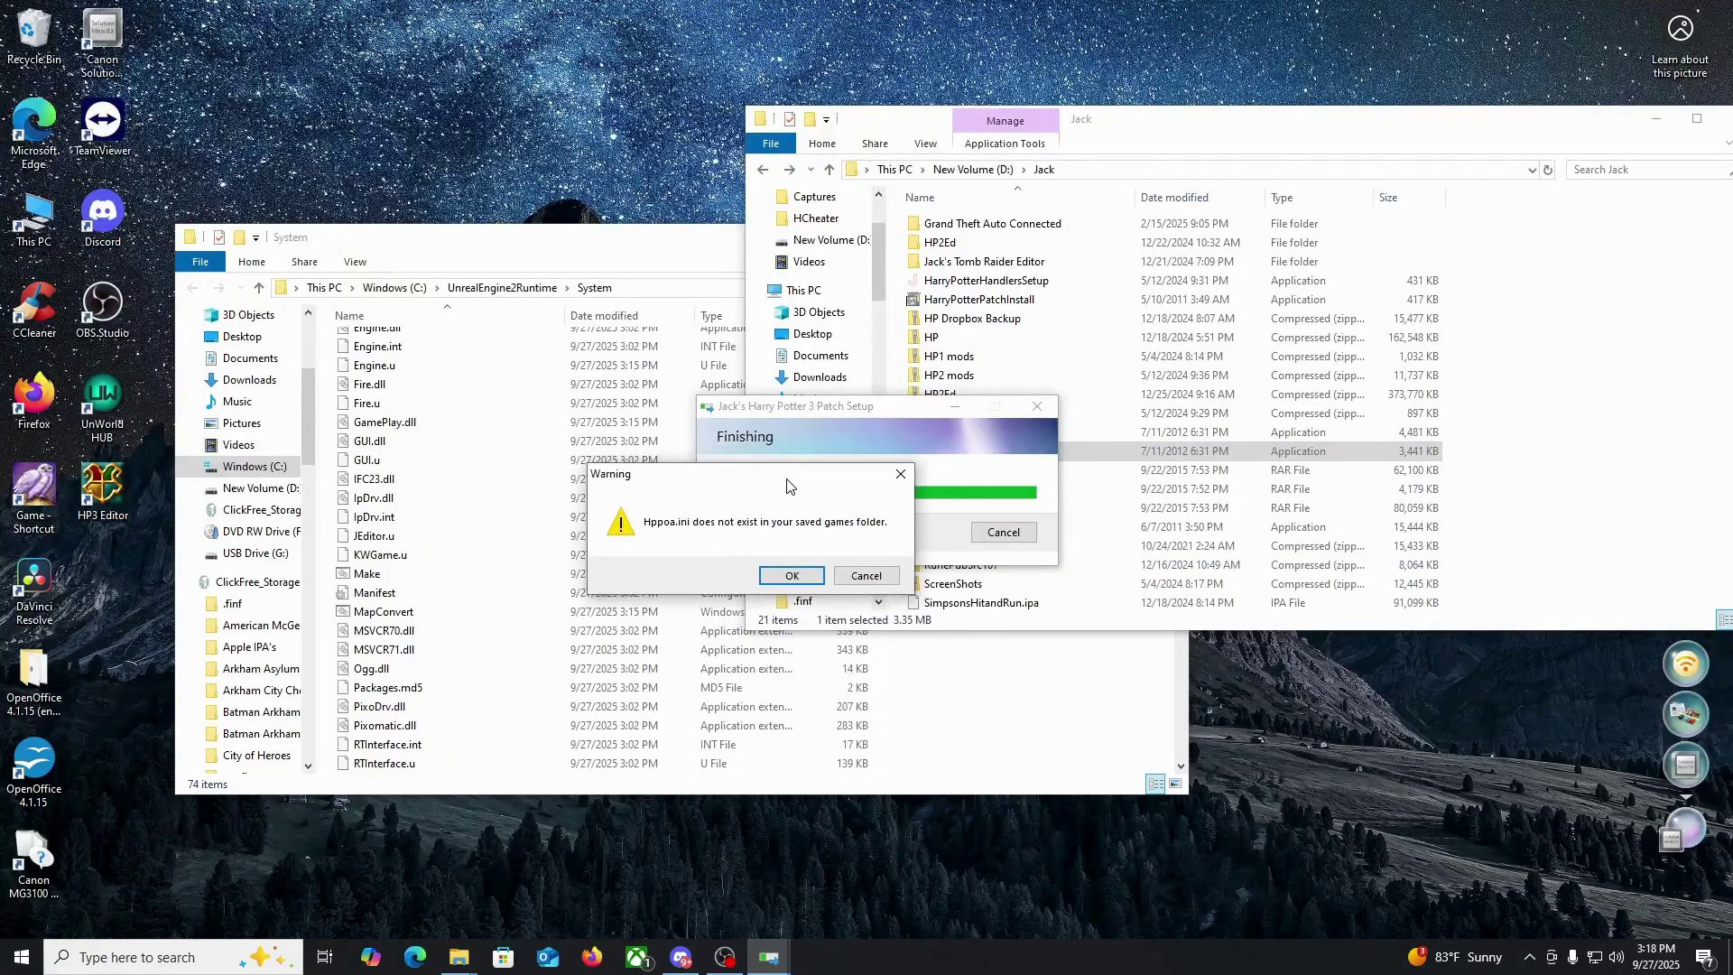
{"action": "left_click", "coordinate": [800, 580]}
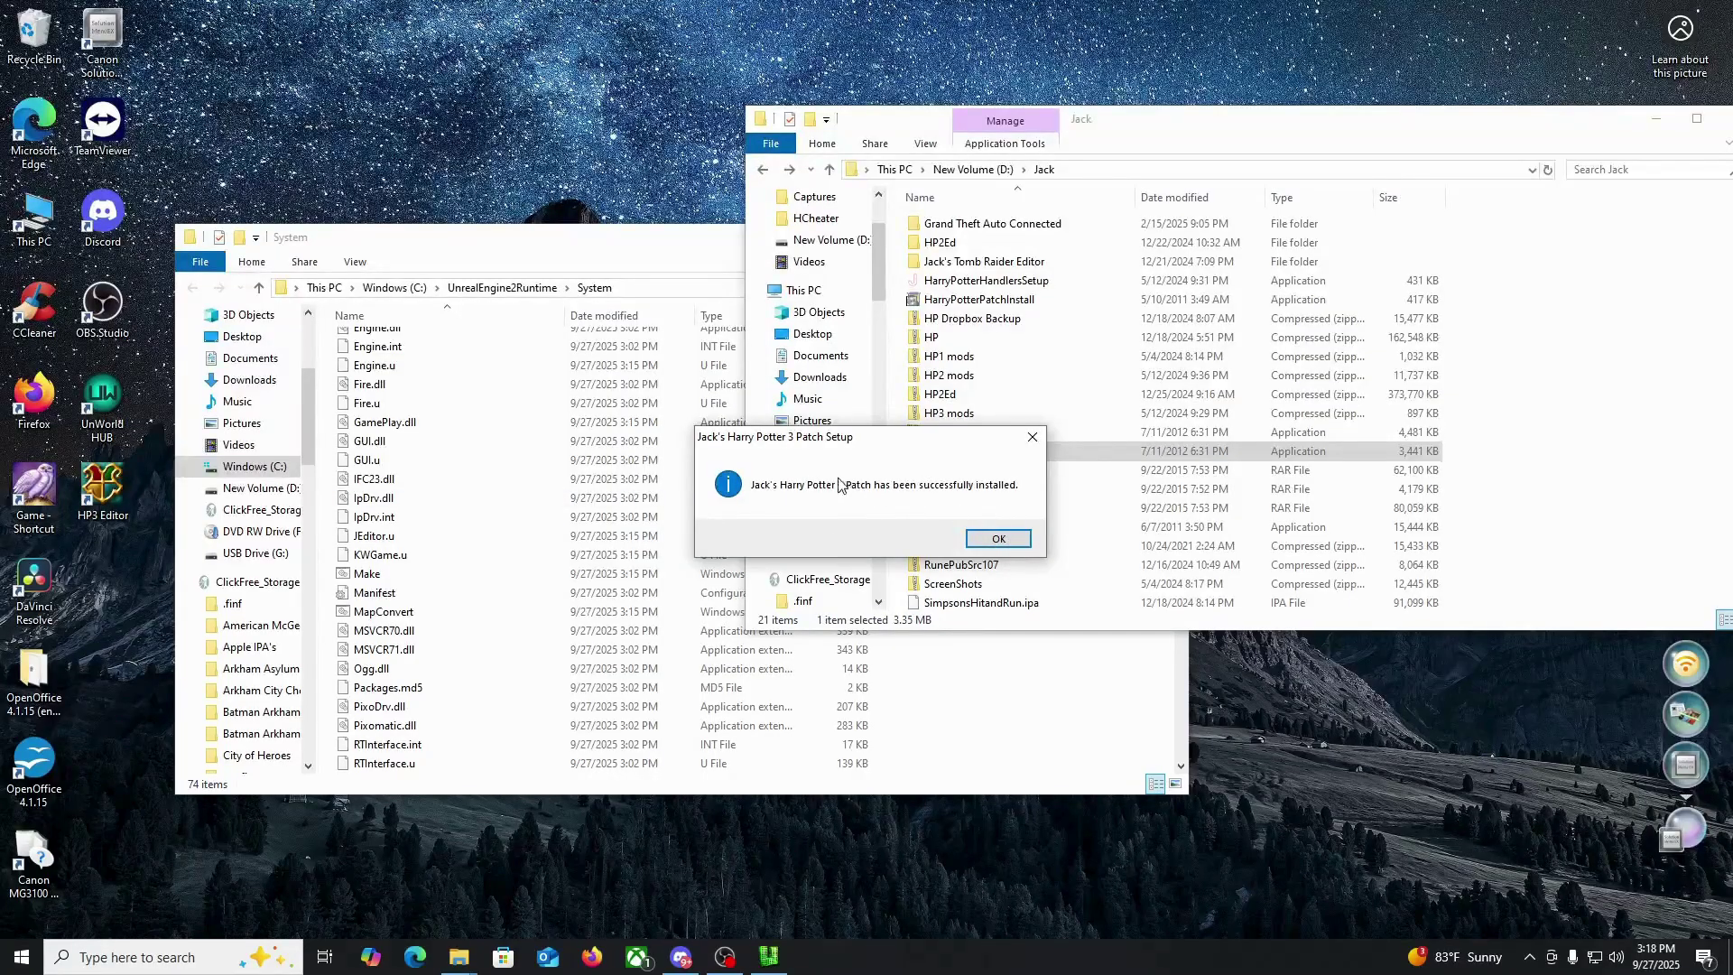
{"action": "left_click", "coordinate": [997, 539]}
{"action": "left_click", "coordinate": [109, 486]}
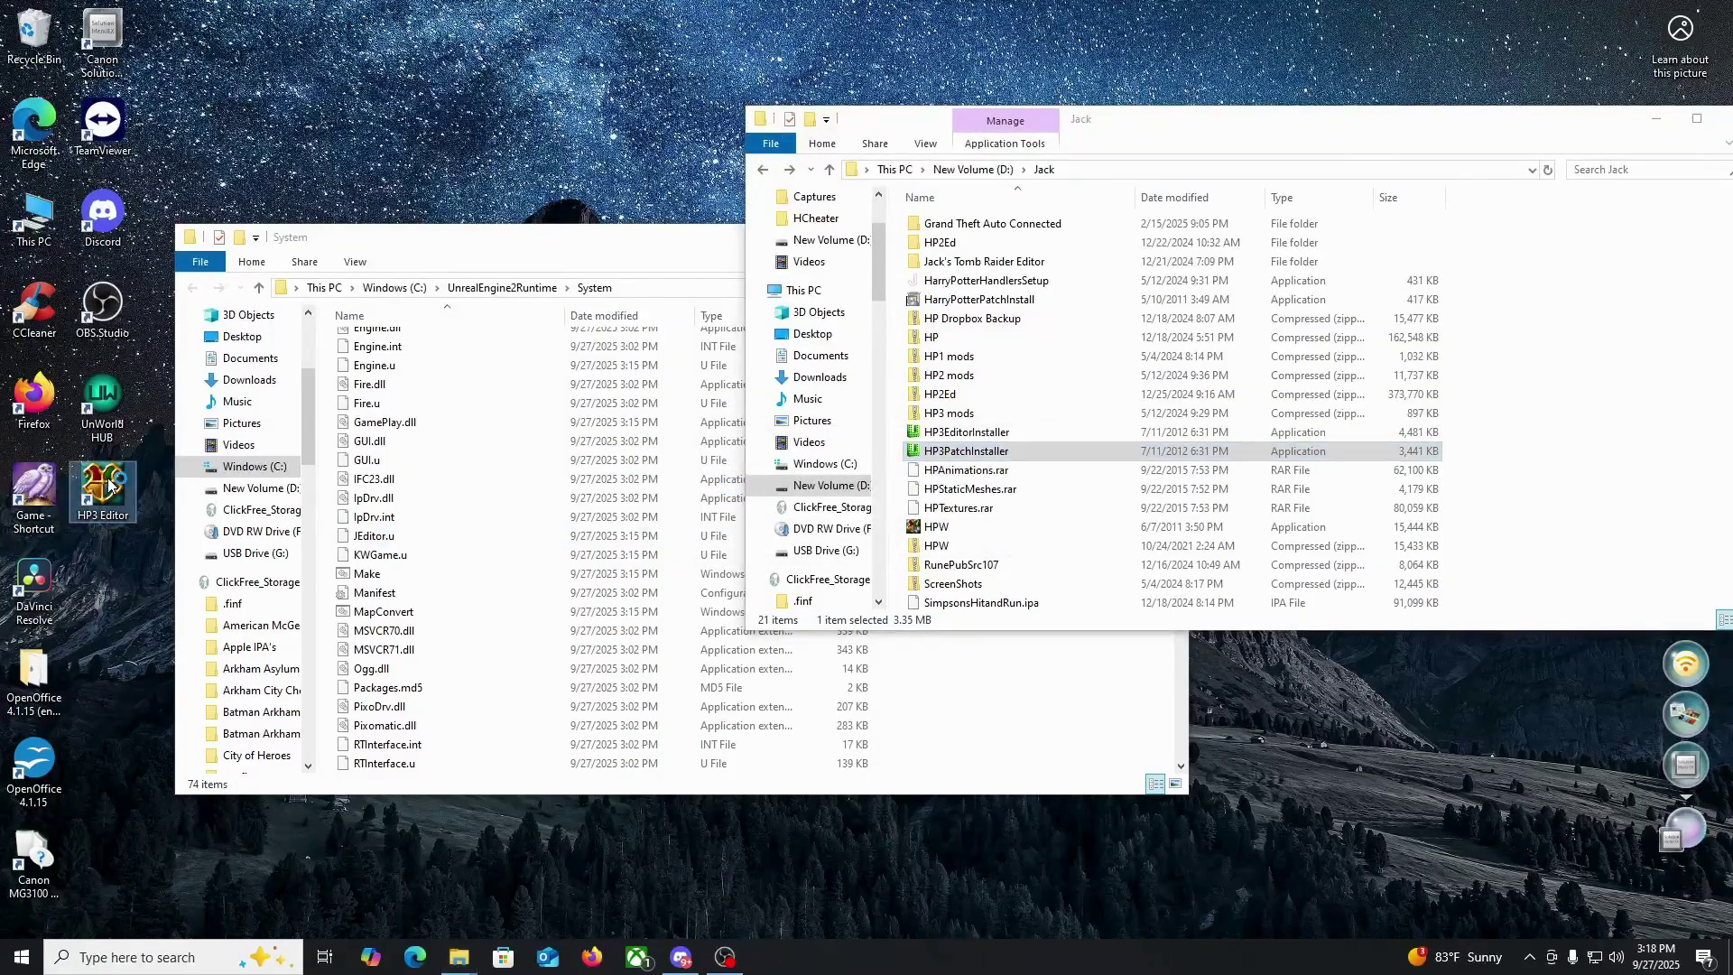
- Launch HP3 Editor from the desktop and close the Tip of the Day, revealing the Textures browser
{"action": "double_click", "coordinate": [109, 486]}
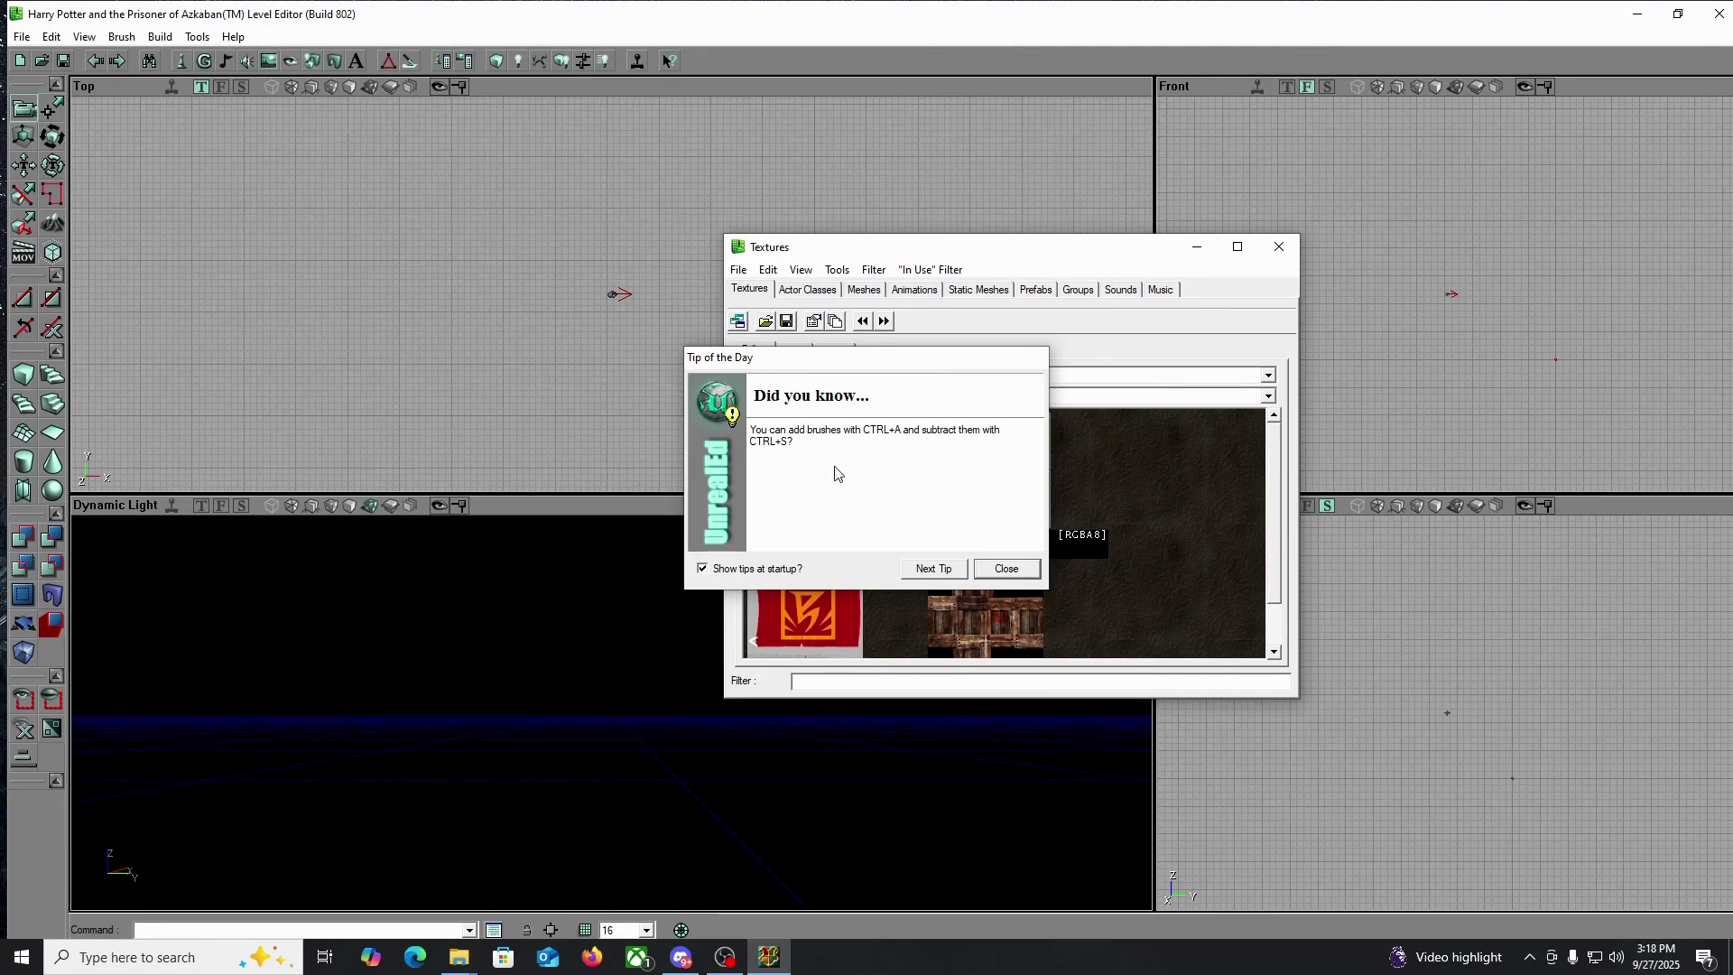
{"action": "left_click", "coordinate": [1004, 570]}
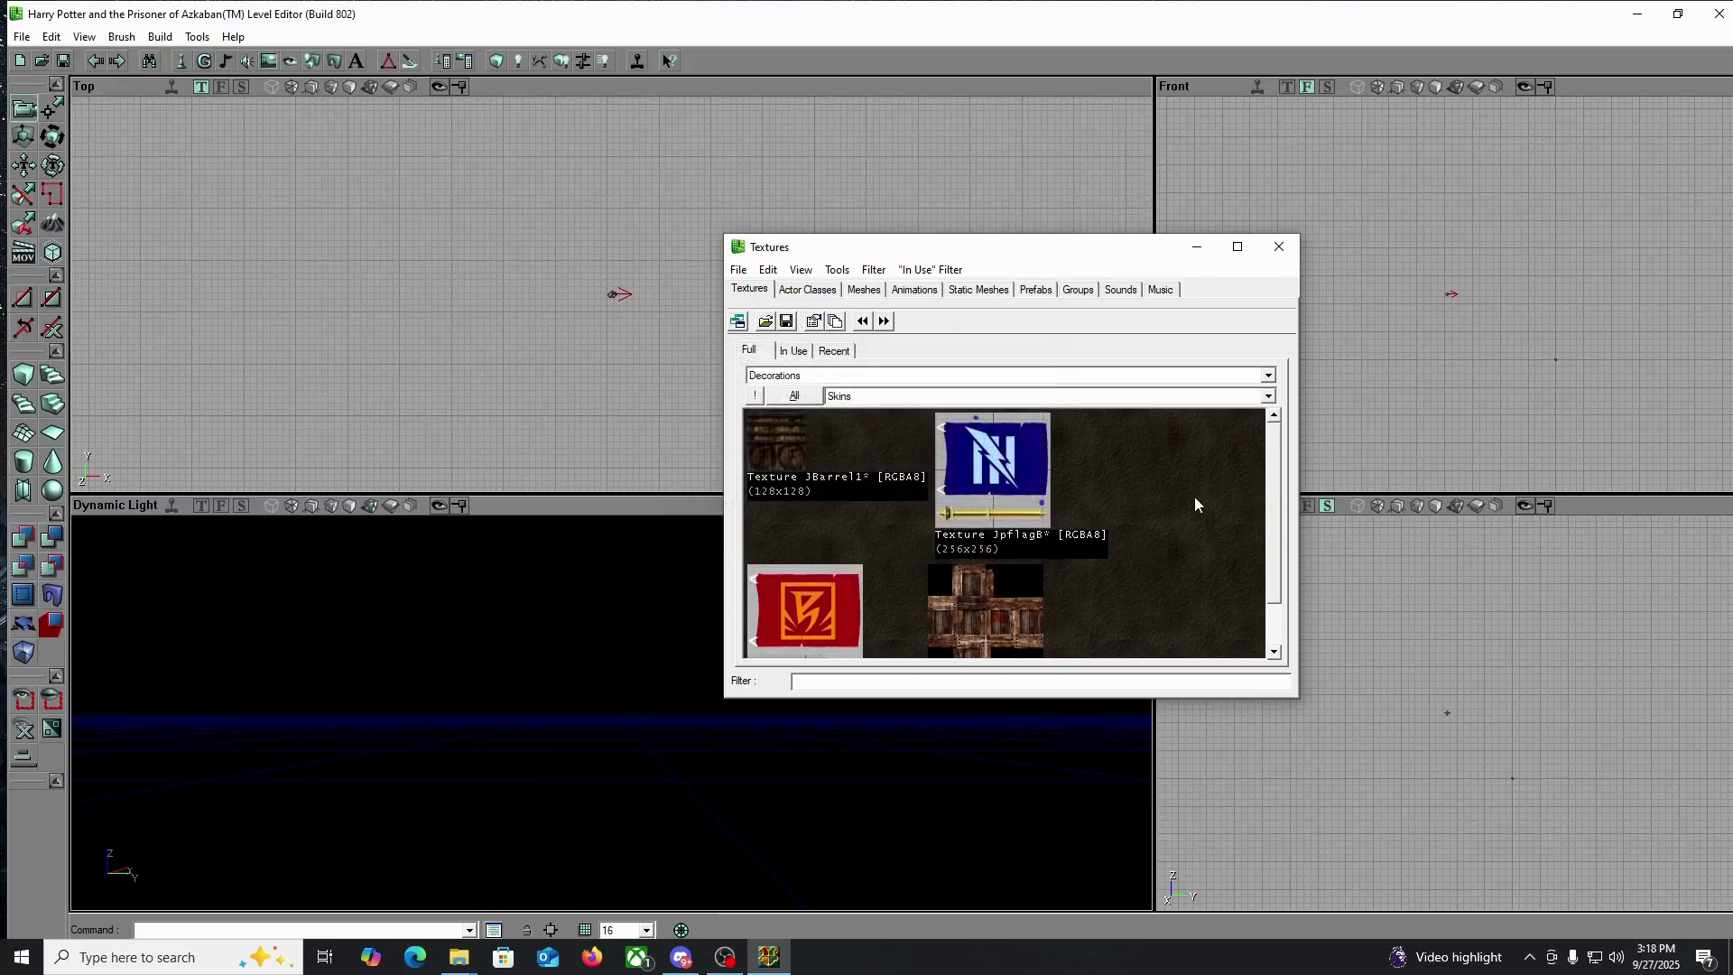